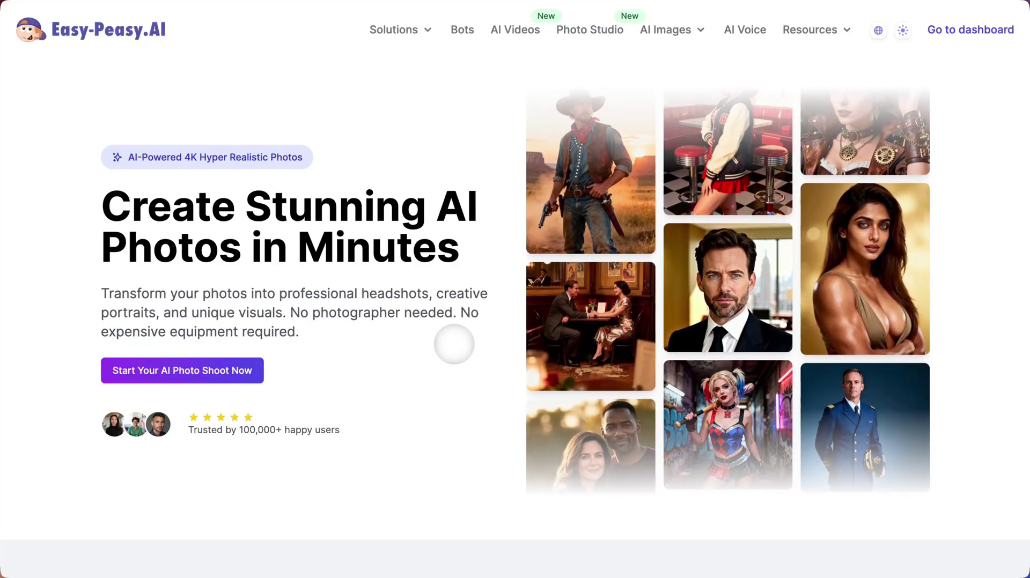
# - Go to the account dashboard and open AI Photo Studio from the sidebar
pyautogui.scroll(-6, 455, 343)
pyautogui.scroll(-10, 454, 349)
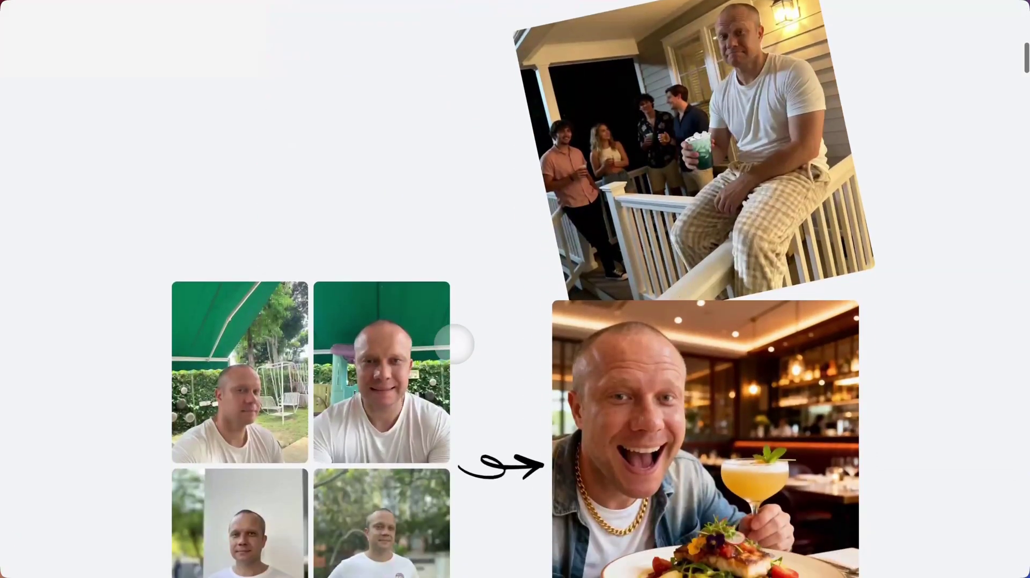
pyautogui.scroll(-15, 454, 346)
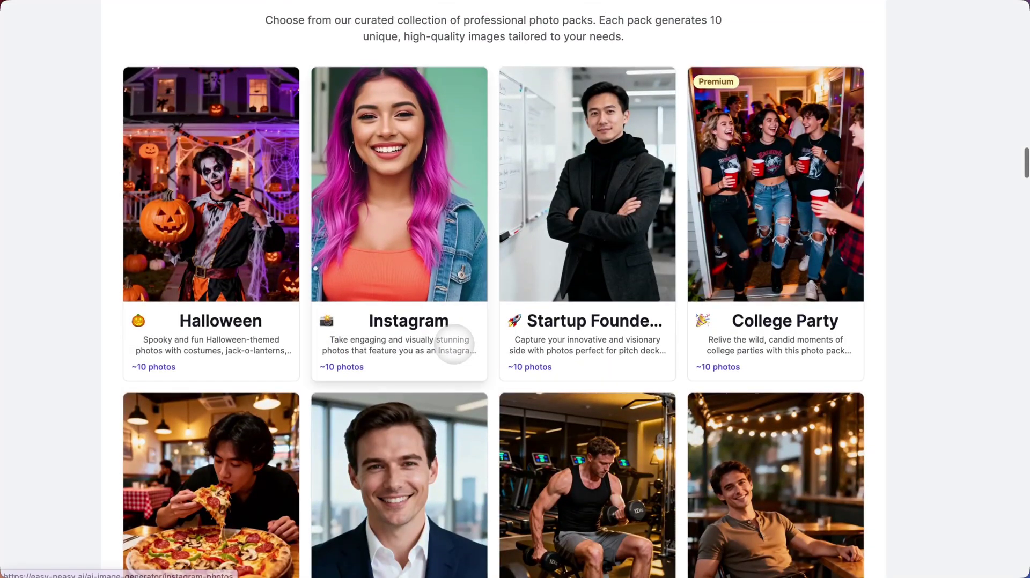
pyautogui.scroll(-15, 539, 441)
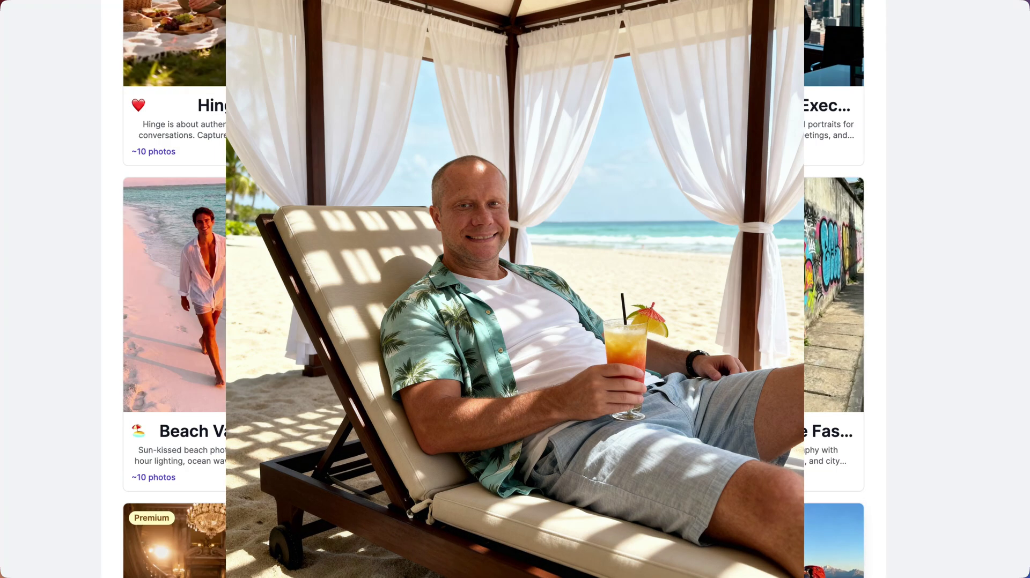
pyautogui.scroll(-7, 493, 290)
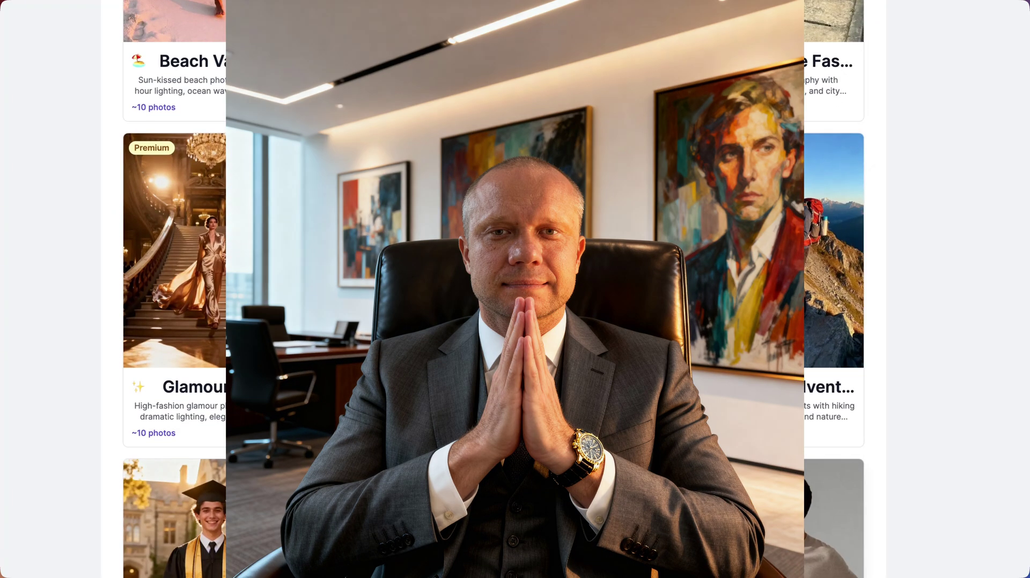
pyautogui.scroll(-20, 493, 290)
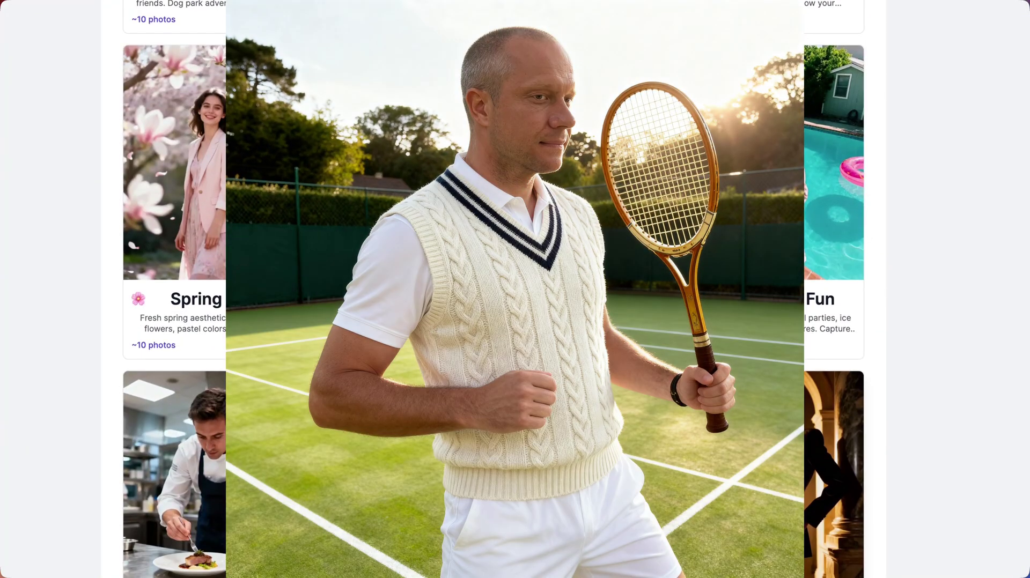
pyautogui.scroll(20, 515, 289)
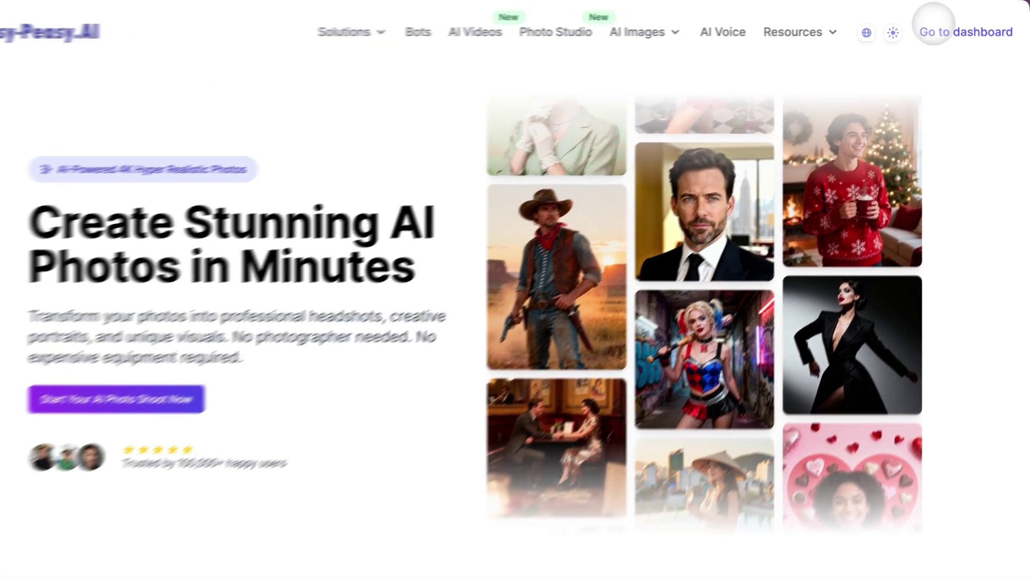
pyautogui.click(934, 27)
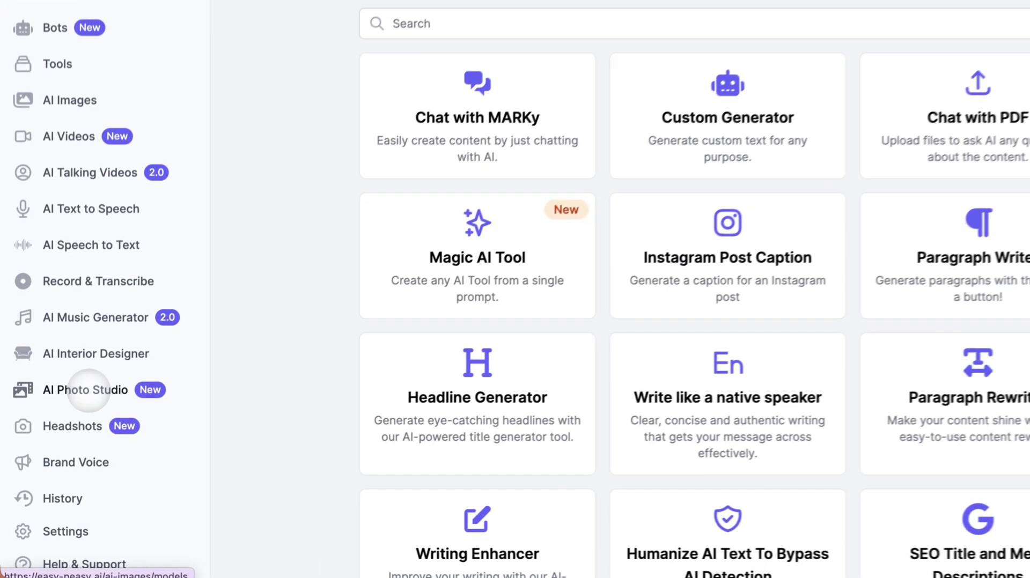
pyautogui.click(89, 390)
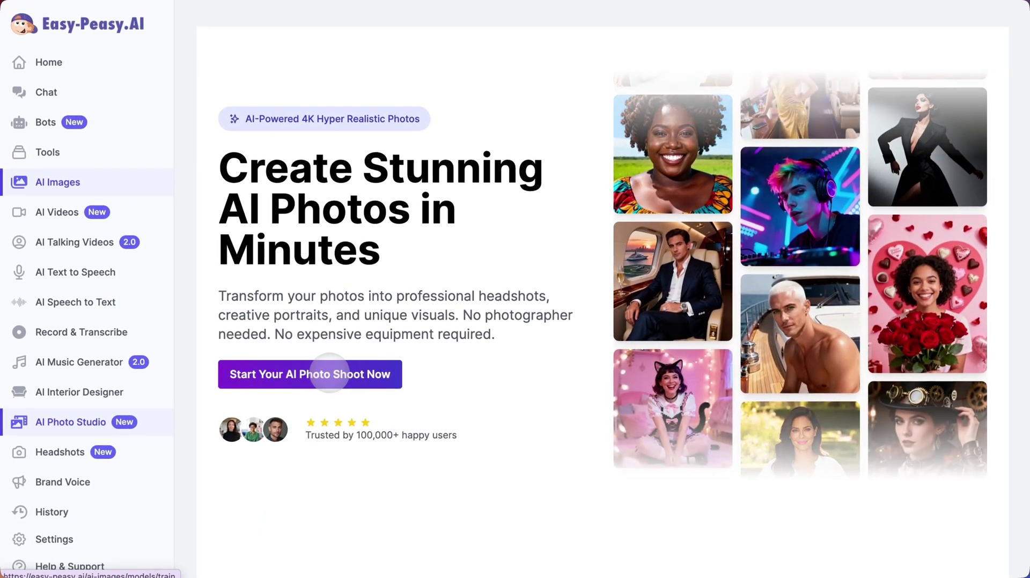
# - Start a new AI photo shoot
pyautogui.scroll(-5, 329, 371)
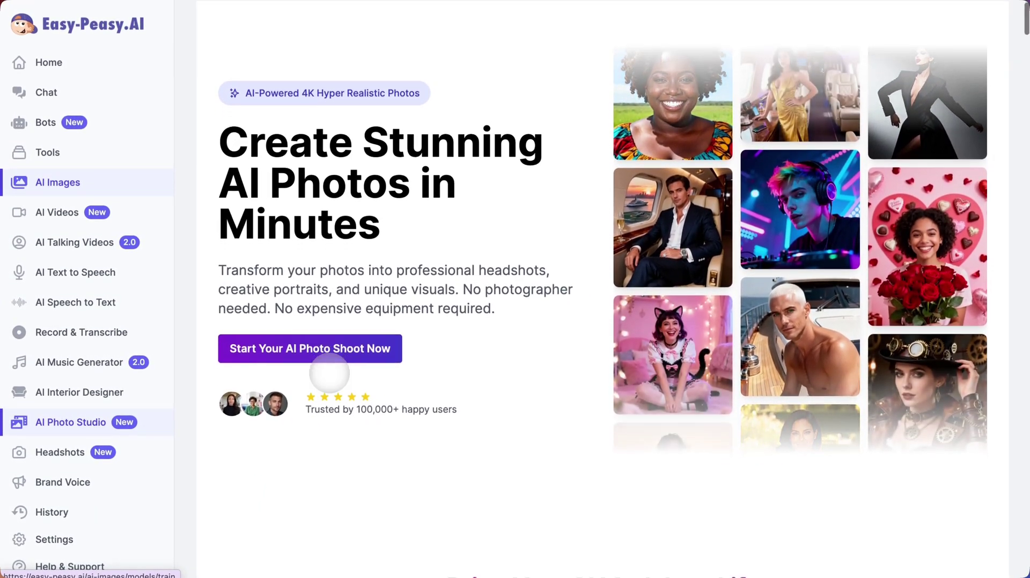
pyautogui.scroll(2, 330, 376)
pyautogui.scroll(3, 329, 375)
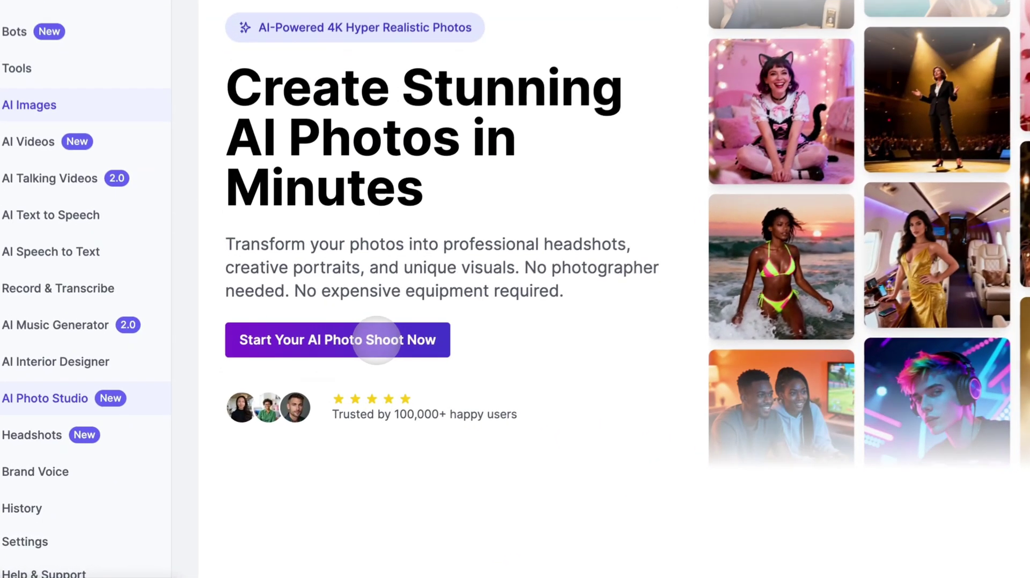
pyautogui.click(376, 340)
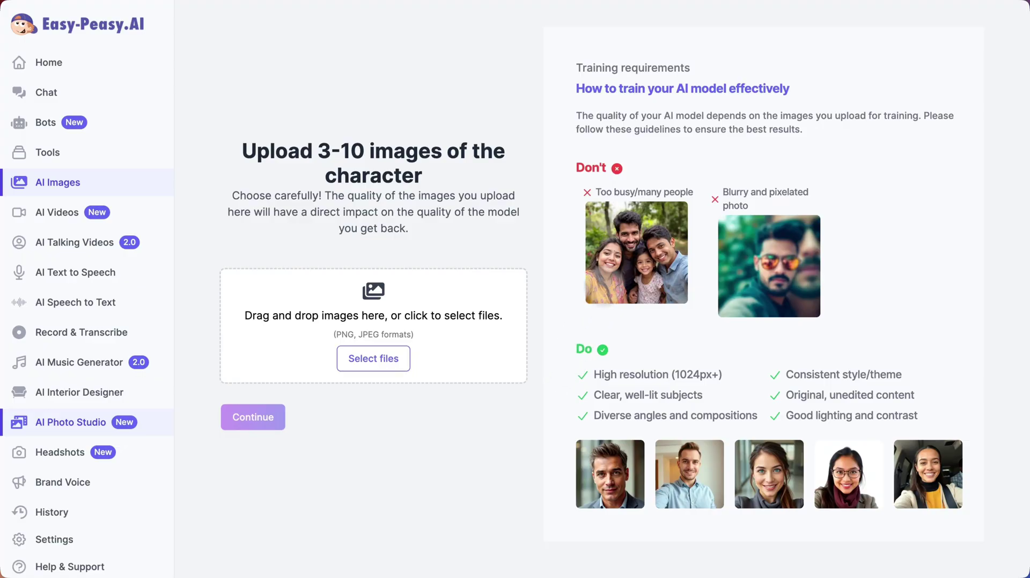
# - Highlight the Don't guidelines: too busy/many people and blurry, pixelated photos
pyautogui.moveTo(594, 192); pyautogui.dragTo(688, 189)
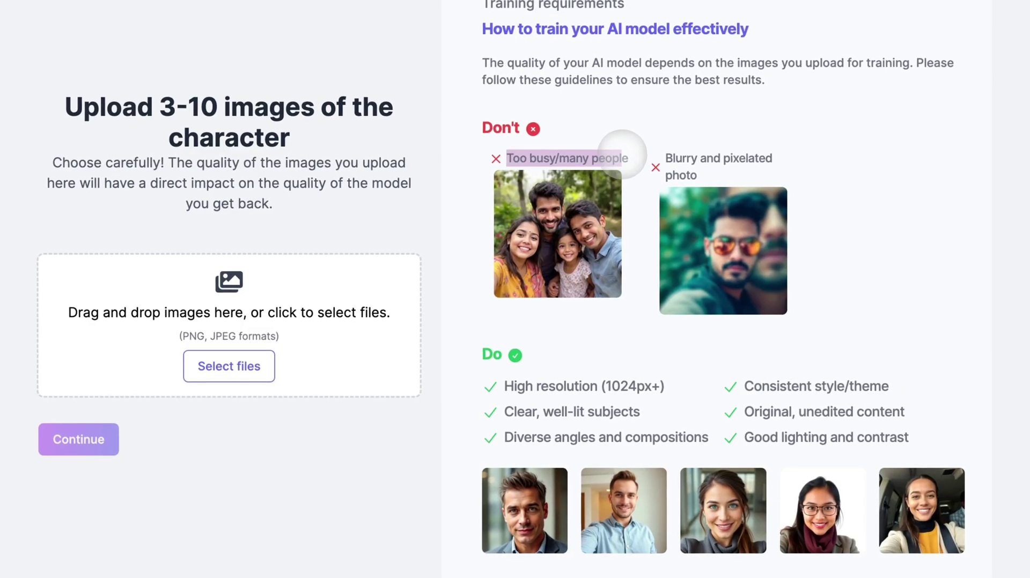
pyautogui.moveTo(663, 150); pyautogui.dragTo(713, 179)
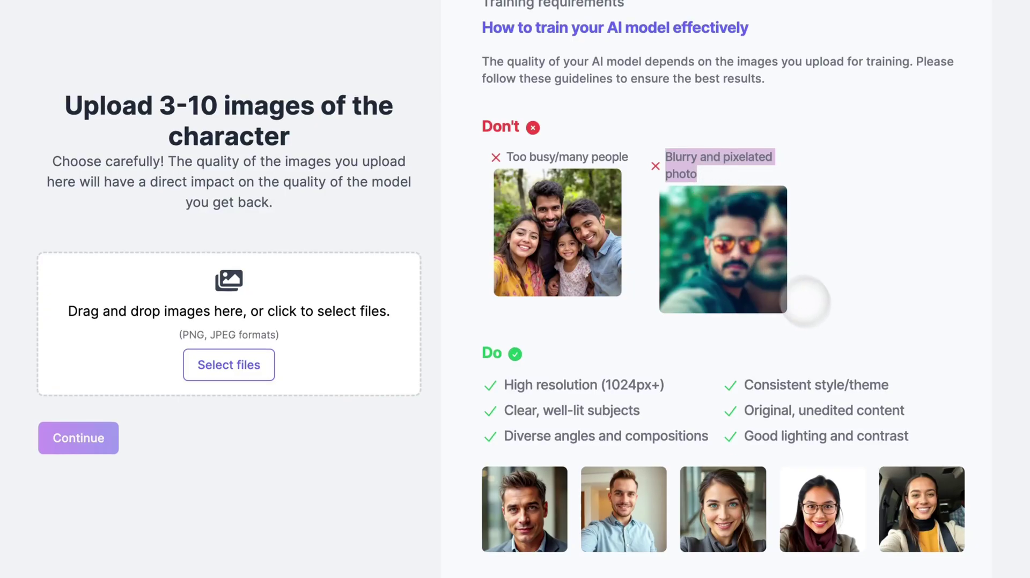
pyautogui.click(826, 370)
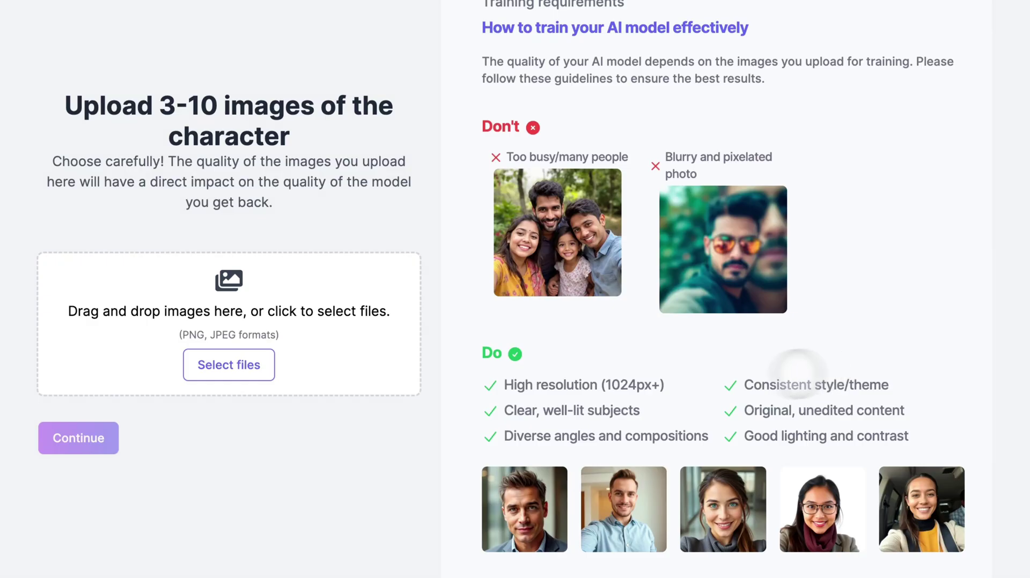
# - Highlight the Do guidelines (high resolution, clear lighting, diverse angles, consistent style, original content), then select files
pyautogui.moveTo(501, 384); pyautogui.dragTo(570, 384)
pyautogui.click(671, 384)
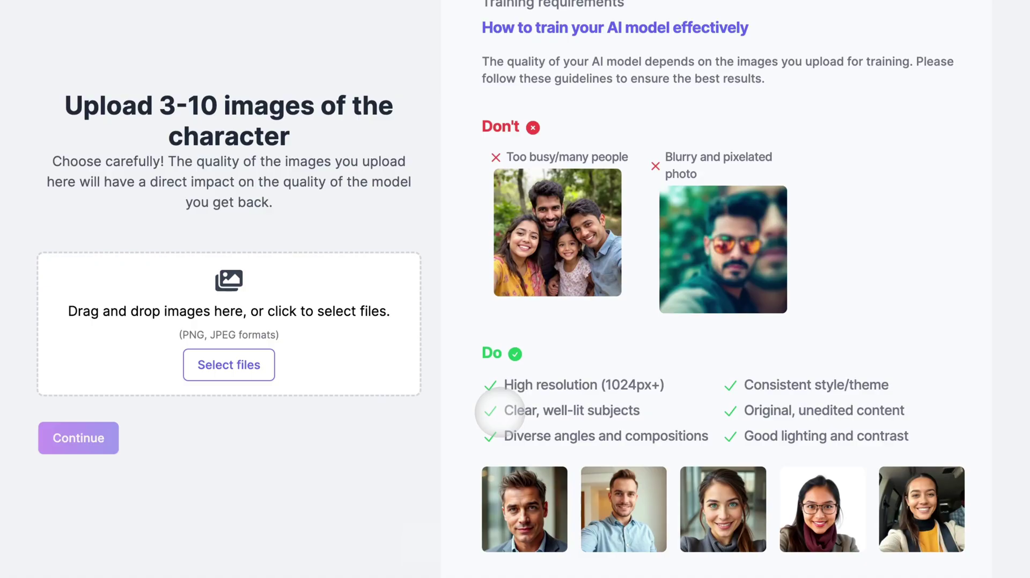
pyautogui.moveTo(501, 411); pyautogui.dragTo(539, 411)
pyautogui.click(665, 405)
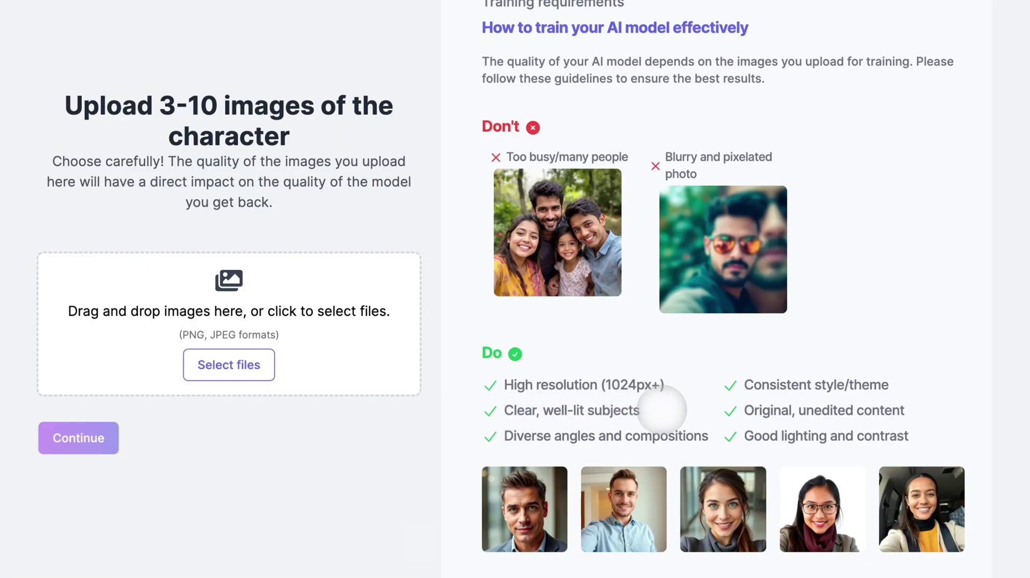
pyautogui.tripleClick(516, 436)
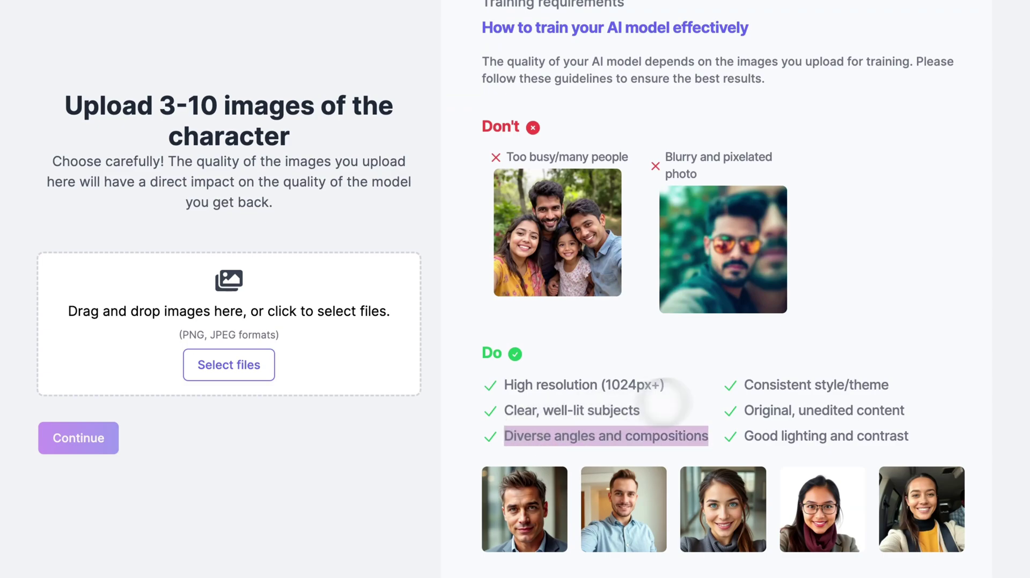
pyautogui.click(696, 374)
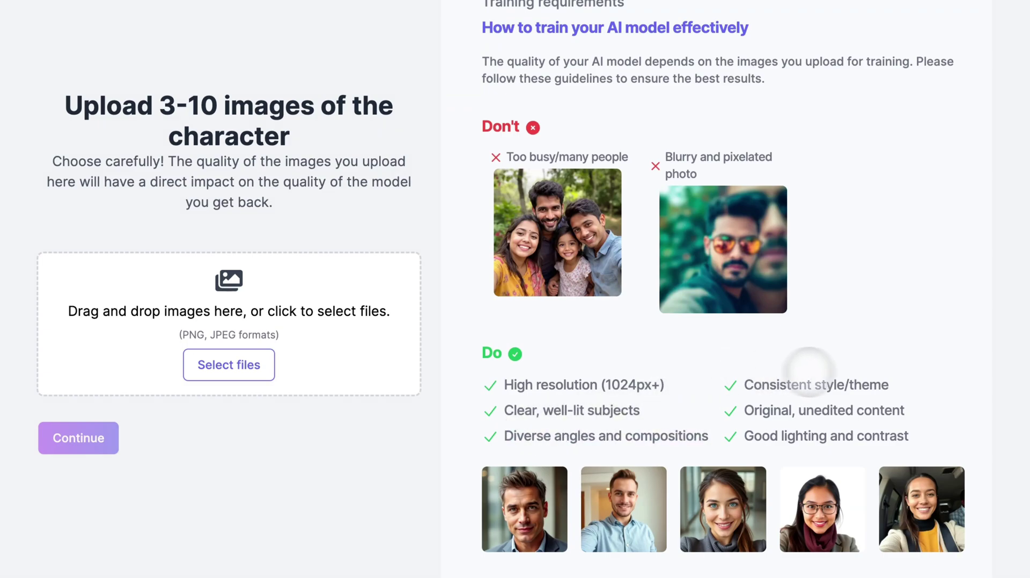
pyautogui.tripleClick(840, 384)
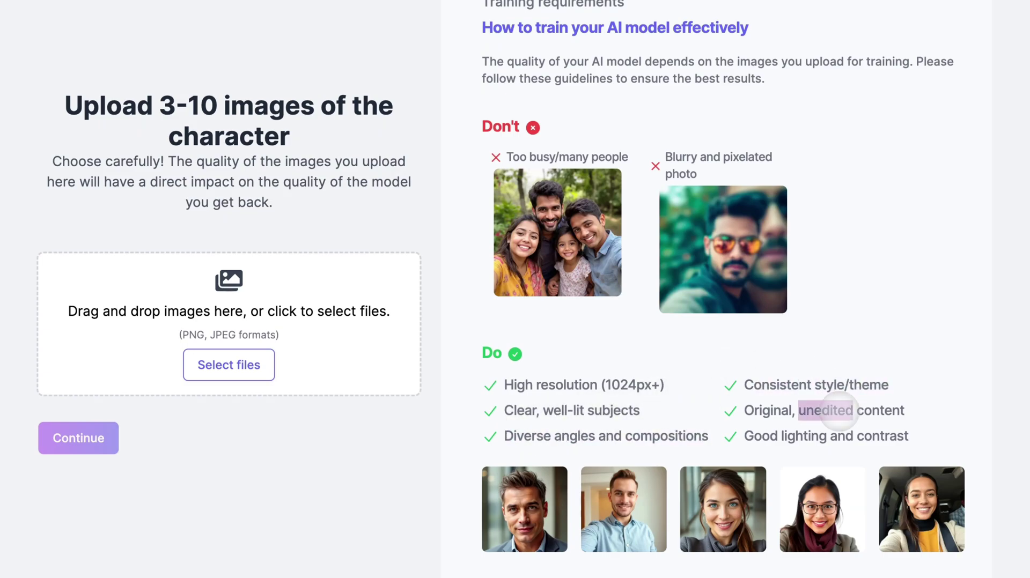
pyautogui.tripleClick(838, 410)
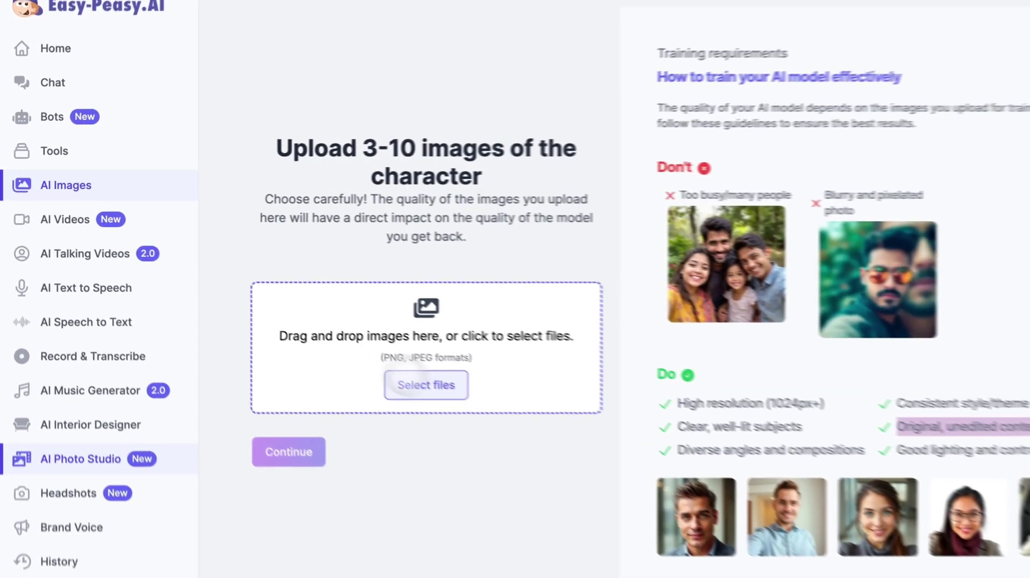
pyautogui.click(413, 384)
# - Select the three jpg photos of the person and upload them
pyautogui.moveTo(395, 193); pyautogui.dragTo(153, 75)
pyautogui.press('Return')
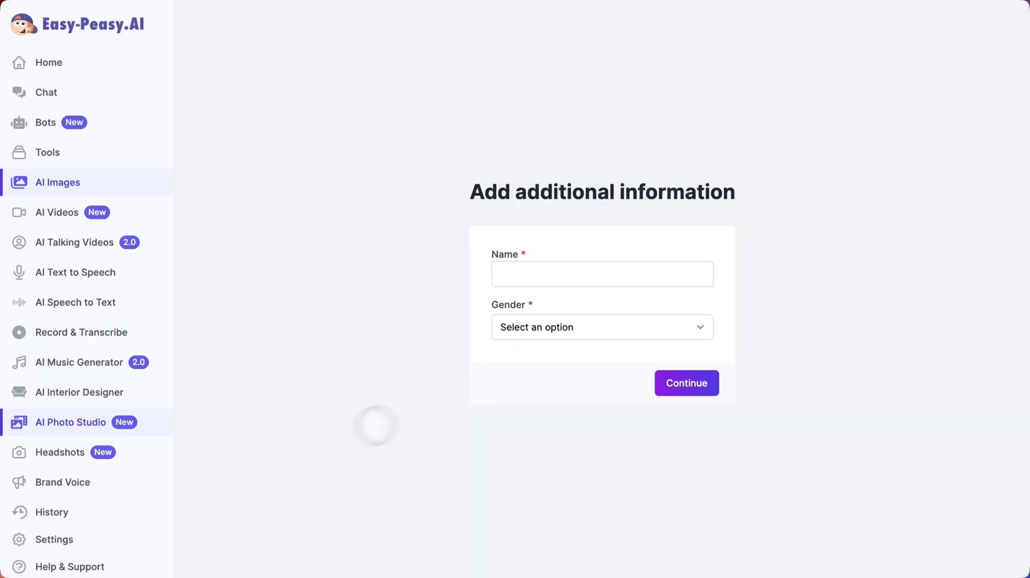
# - Enter the model's name, set Gender to Male, and submit the details
pyautogui.click(563, 276)
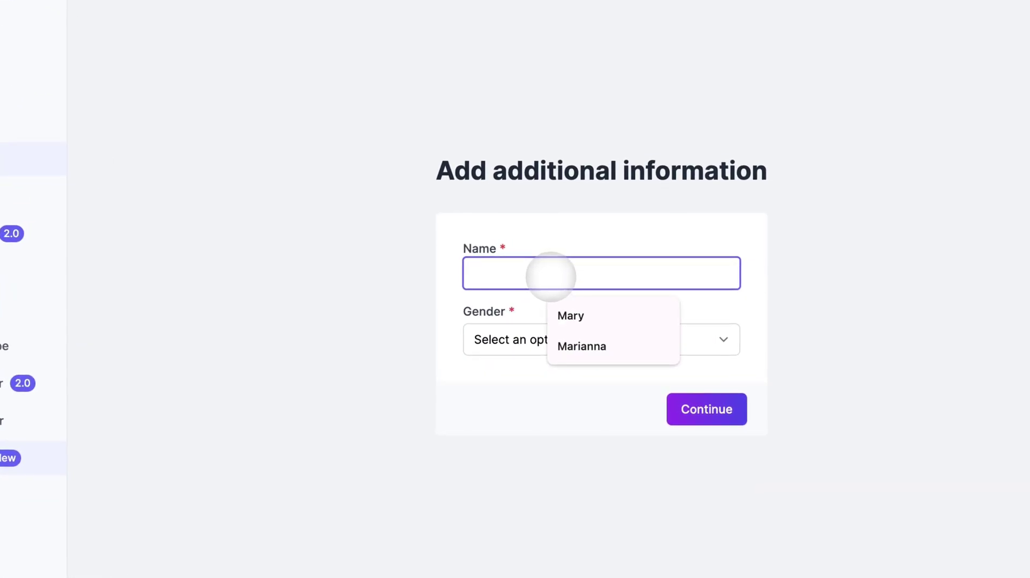
pyautogui.write('DM')
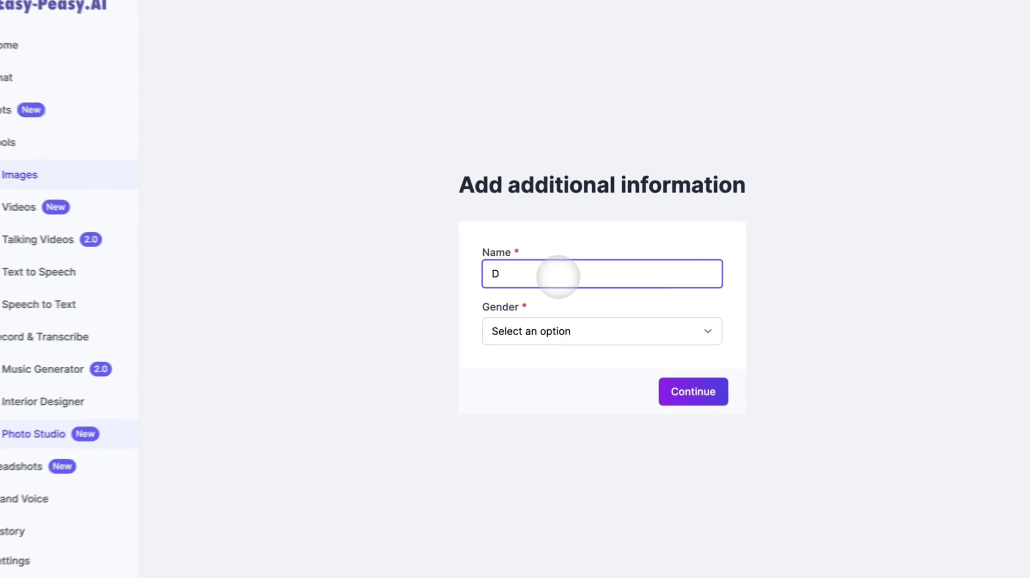
pyautogui.write('Y')
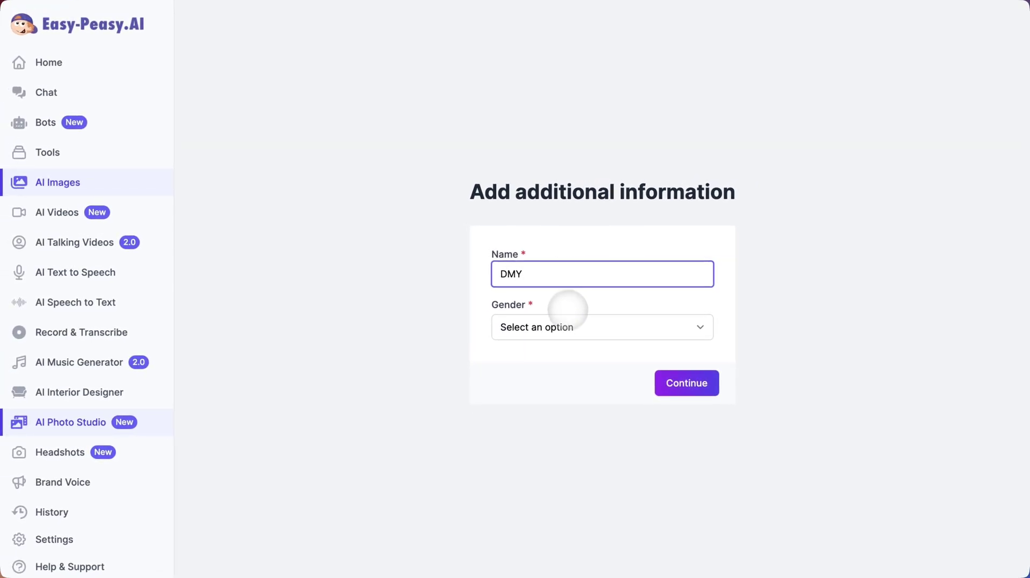
pyautogui.click(565, 327)
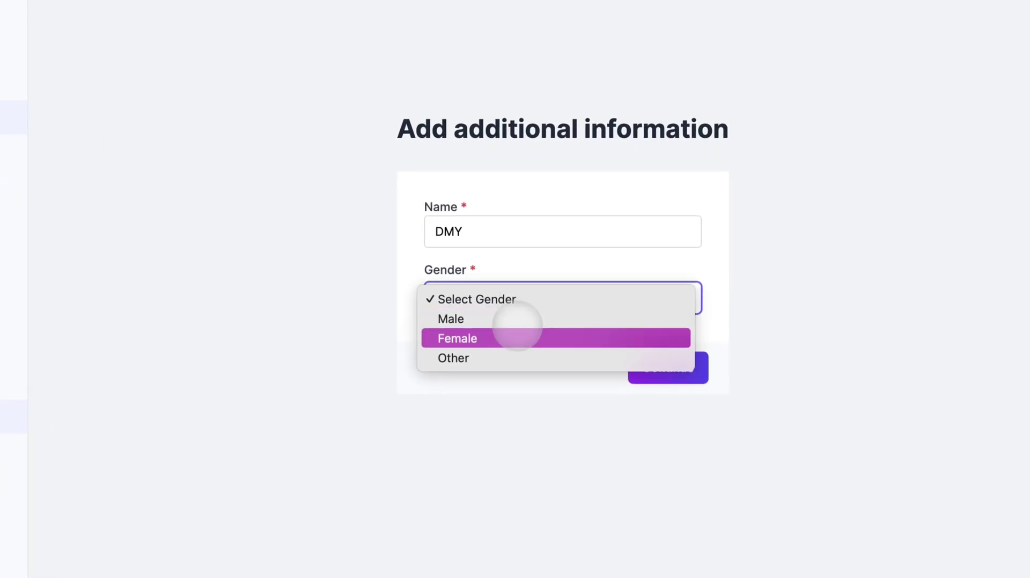
pyautogui.click(517, 319)
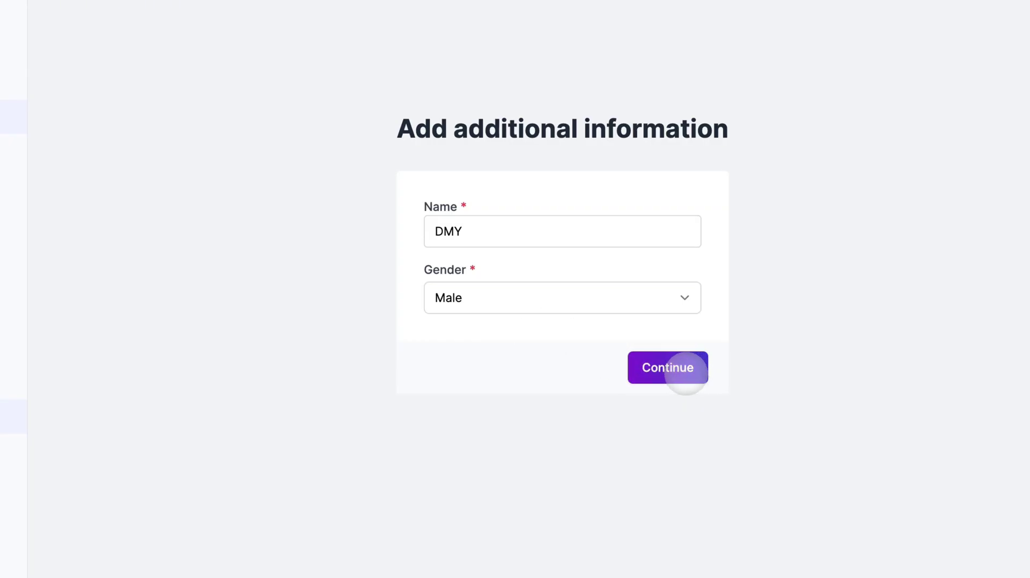
pyautogui.click(686, 374)
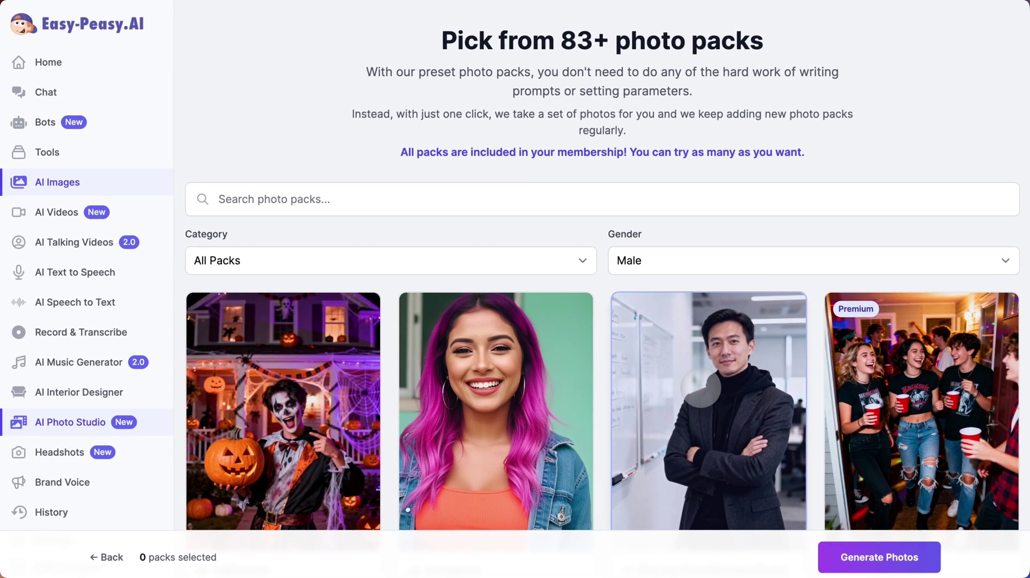
# - Select the Instagram, Startup Founder Headshots and AI Keynote Speaker photo packs
pyautogui.scroll(-5, 685, 231)
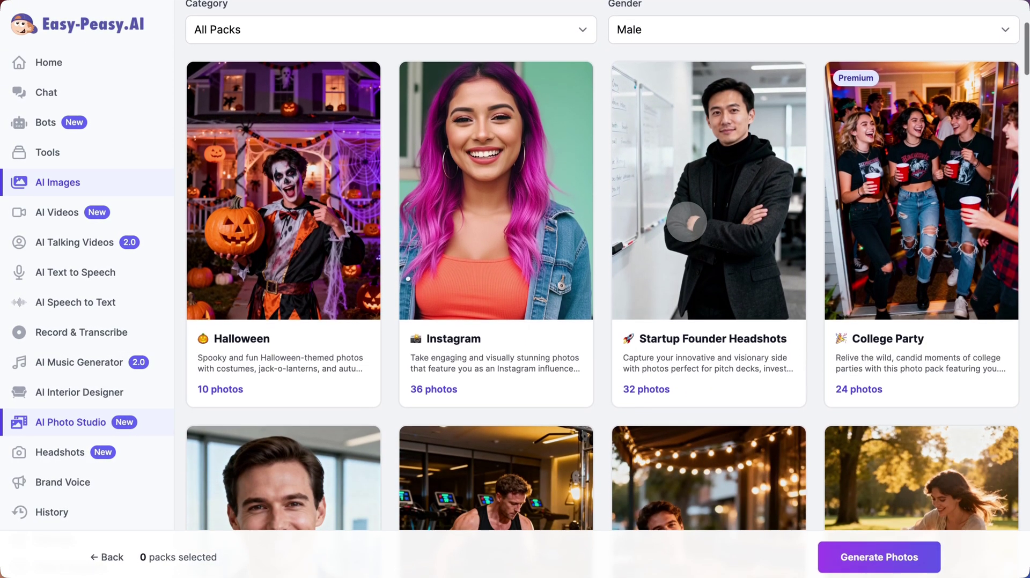
pyautogui.click(496, 226)
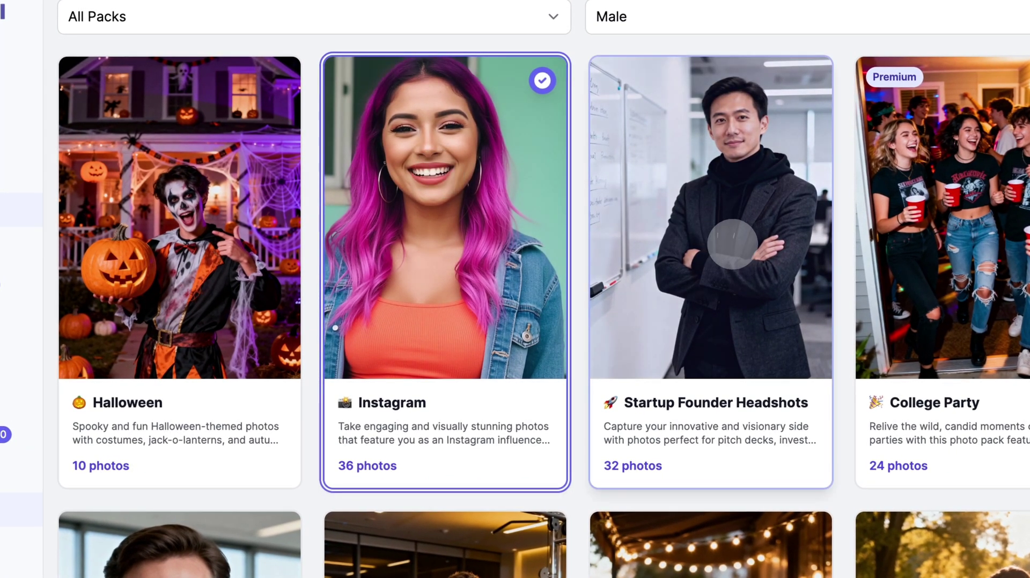
pyautogui.click(732, 244)
pyautogui.scroll(-3, 732, 244)
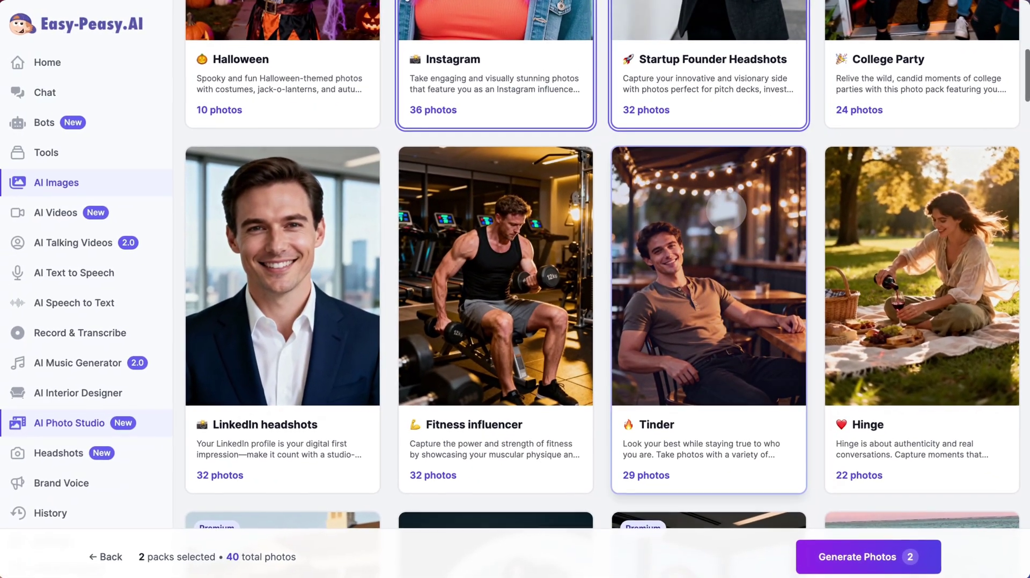
pyautogui.scroll(-1, 726, 212)
pyautogui.scroll(-3, 726, 210)
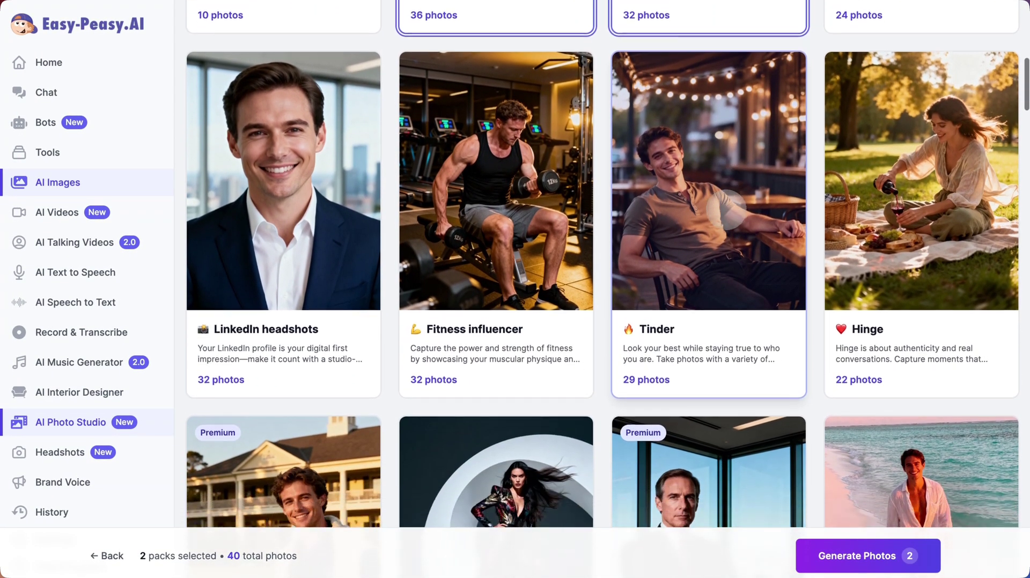
pyautogui.scroll(-4, 725, 207)
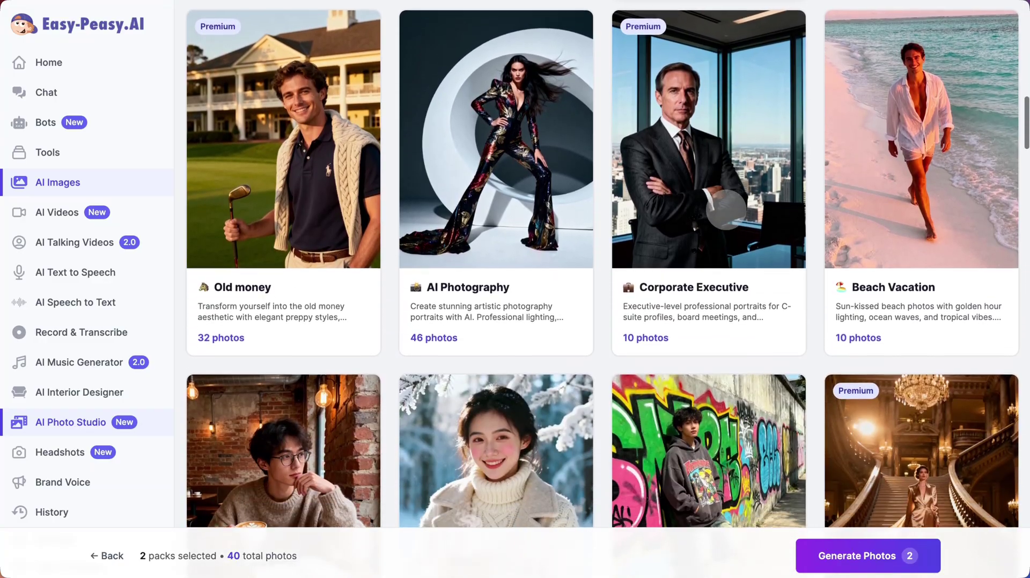
pyautogui.scroll(-4, 726, 209)
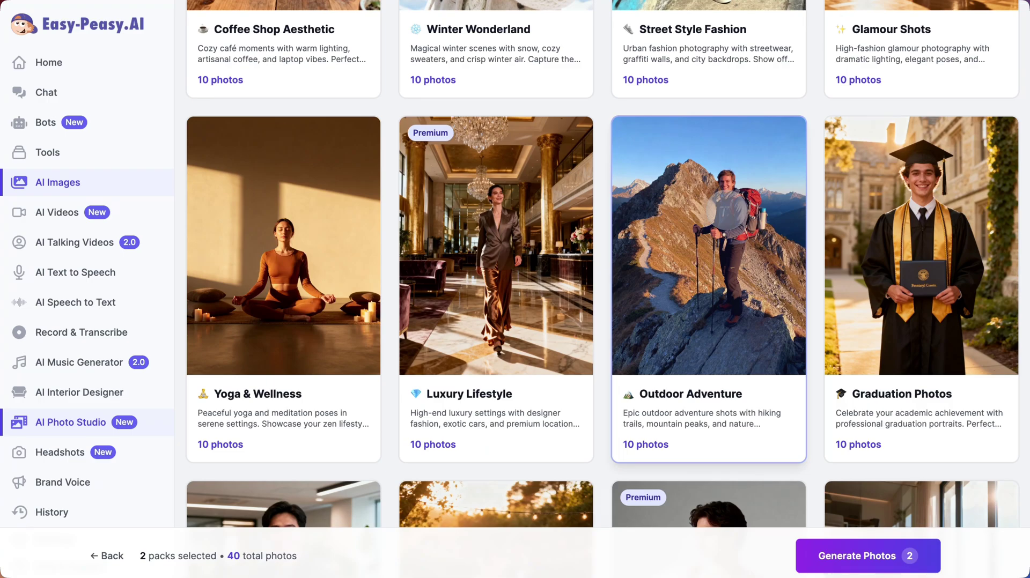
pyautogui.scroll(-2, 602, 284)
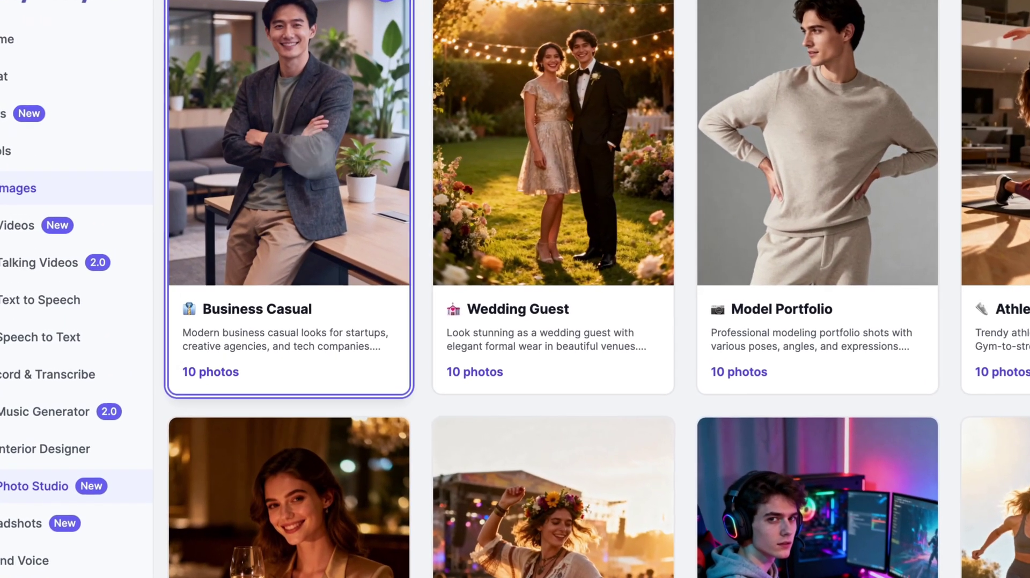
pyautogui.scroll(-2, 482, 367)
pyautogui.scroll(-5, 541, 336)
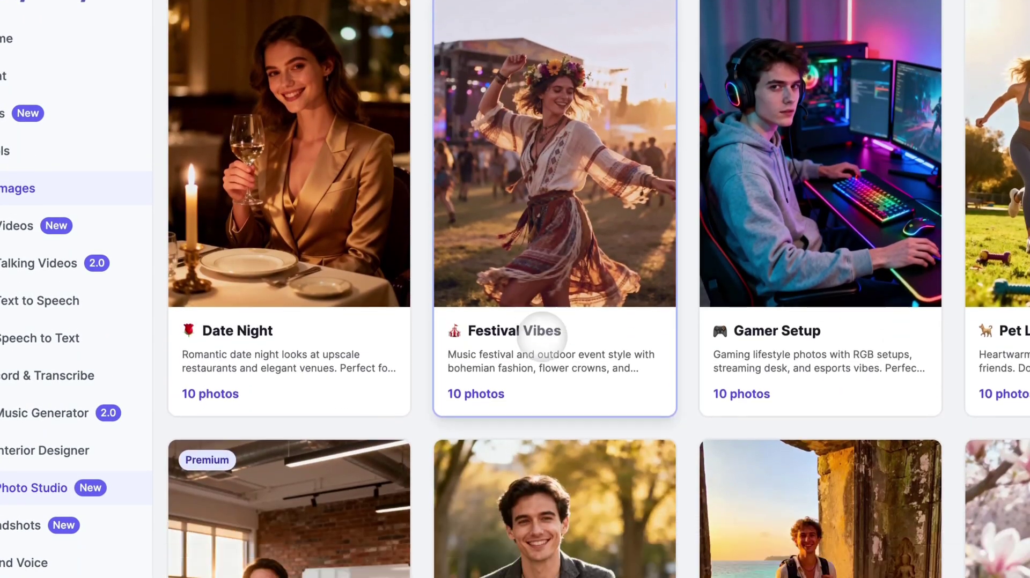
pyautogui.scroll(-10, 486, 302)
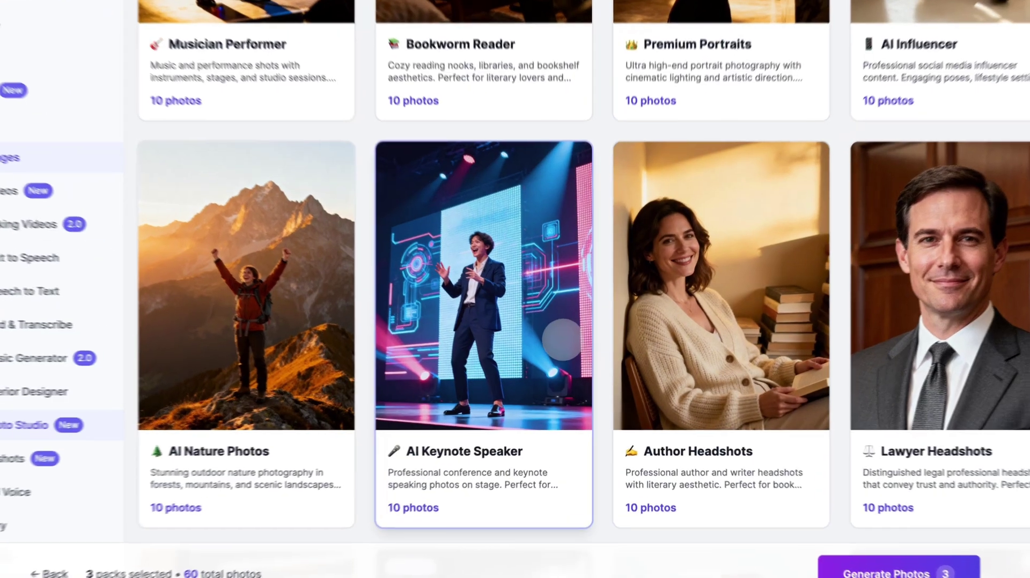
pyautogui.click(555, 394)
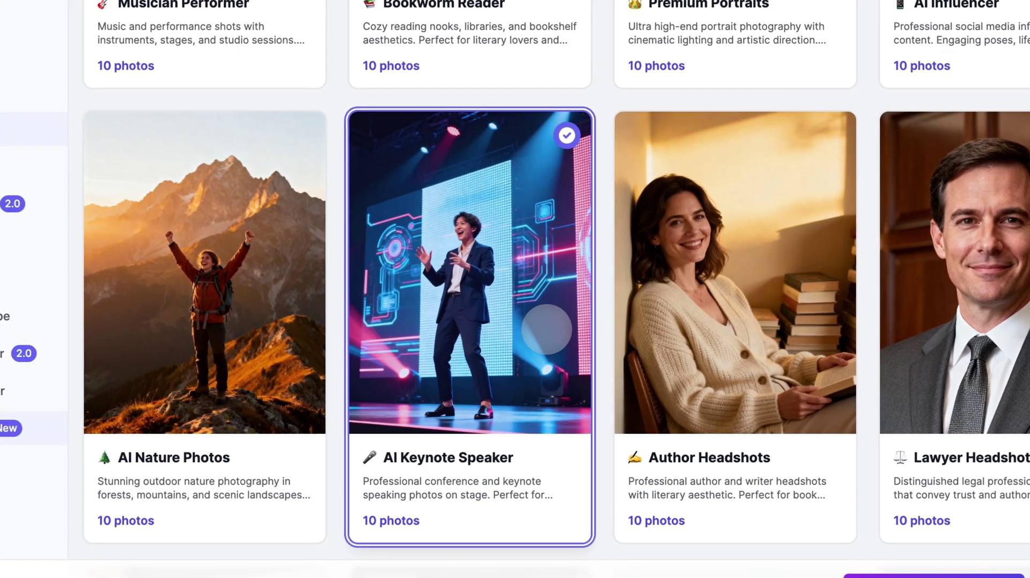
# - Add the Retro 90s pack as the fifth choice and generate the photos
pyautogui.scroll(-1, 556, 394)
pyautogui.scroll(-5, 546, 330)
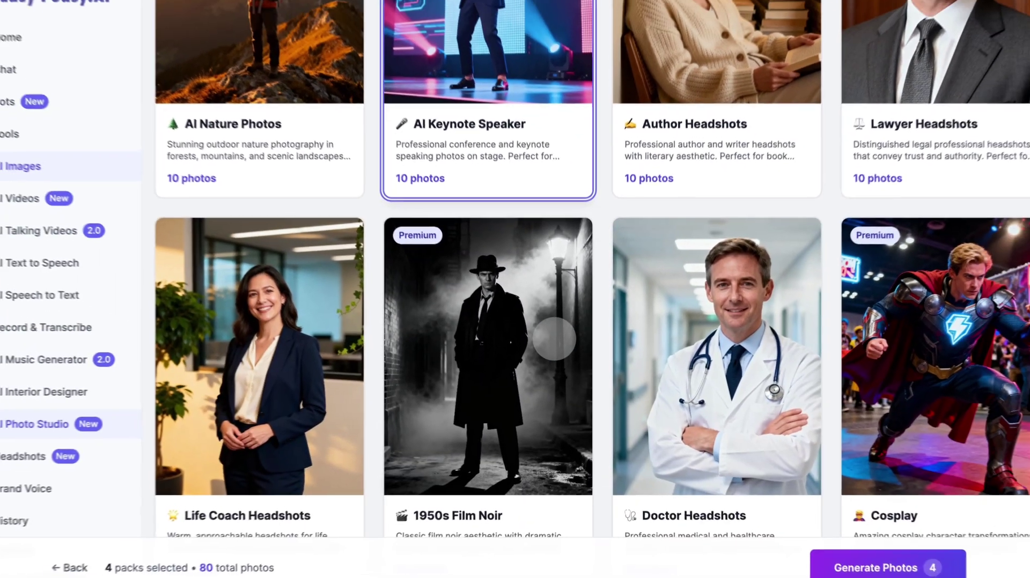
pyautogui.scroll(-3, 558, 342)
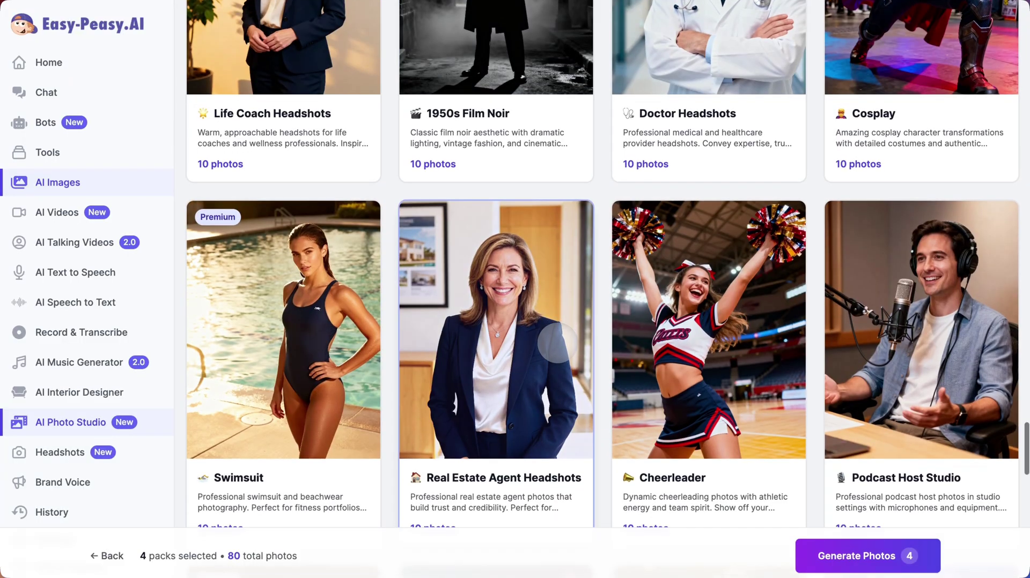
pyautogui.scroll(-1, 558, 343)
pyautogui.scroll(-2, 557, 343)
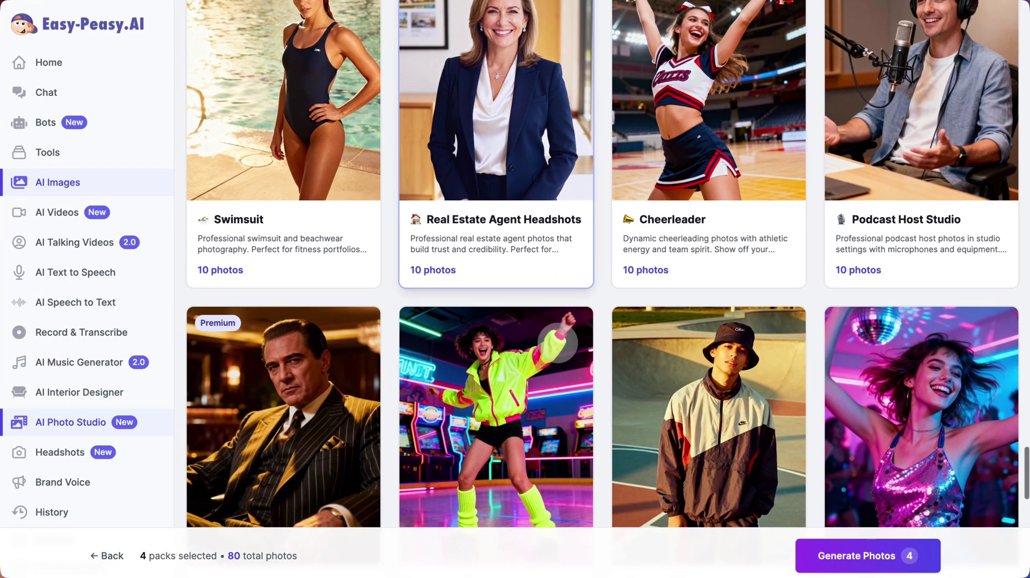
pyautogui.scroll(-3, 557, 342)
pyautogui.scroll(-4, 558, 342)
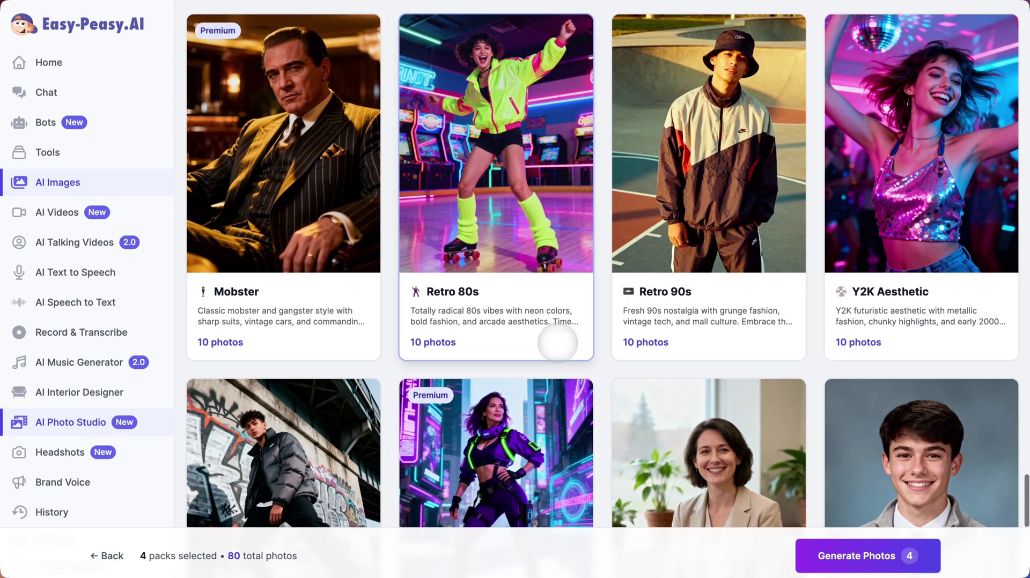
pyautogui.scroll(-12, 558, 342)
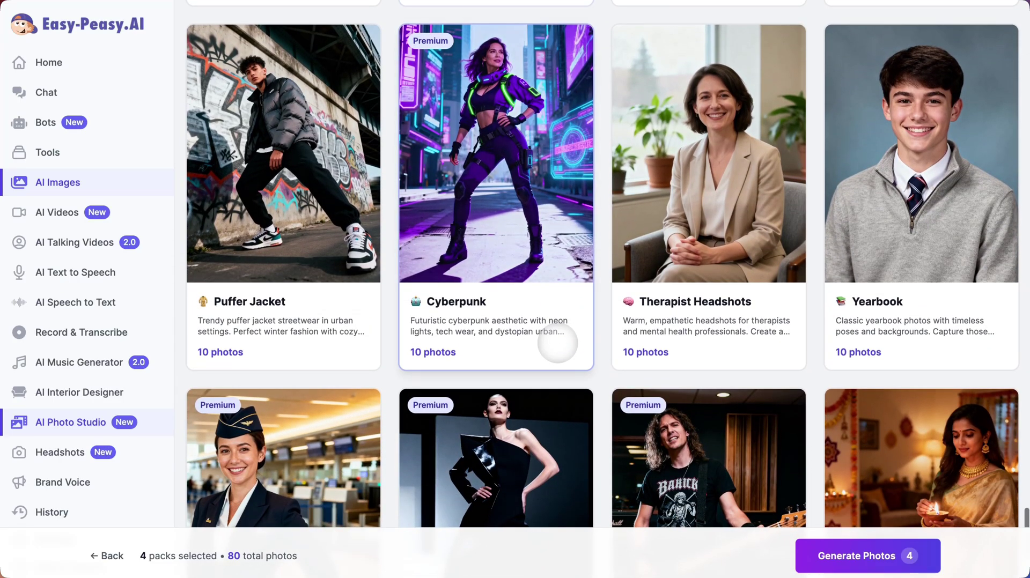
pyautogui.scroll(-2, 557, 342)
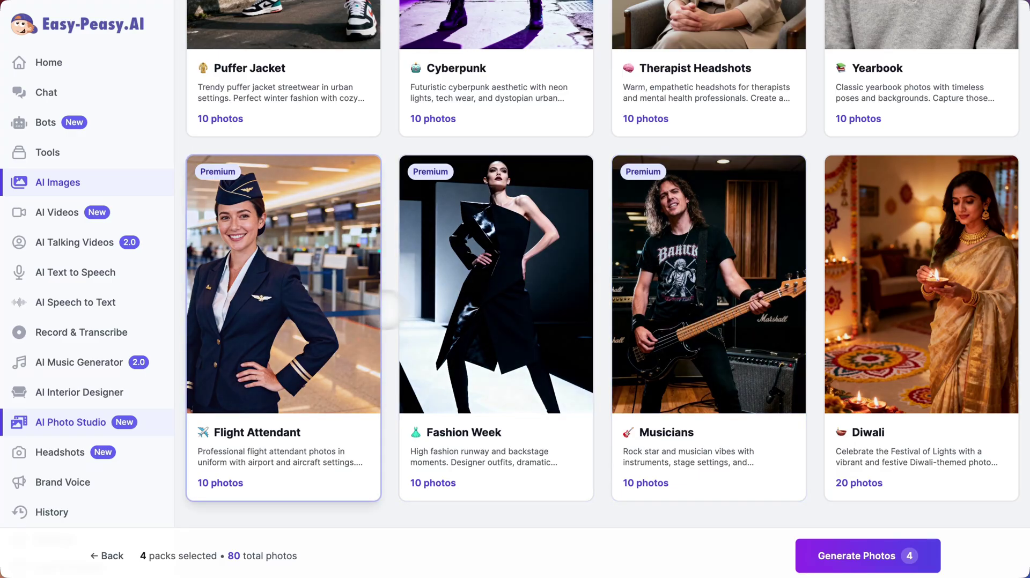
pyautogui.scroll(5, 337, 310)
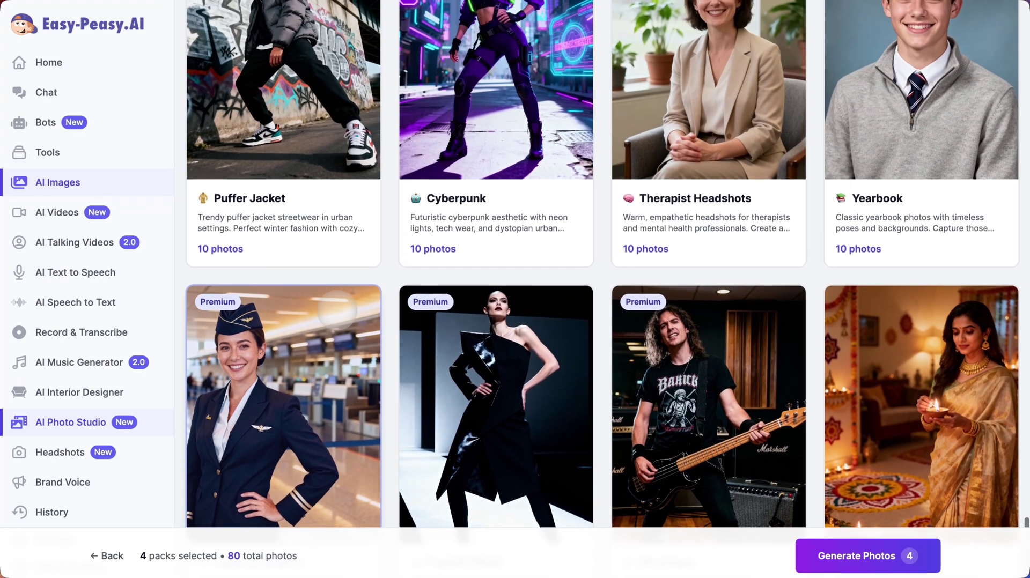
pyautogui.scroll(1, 337, 309)
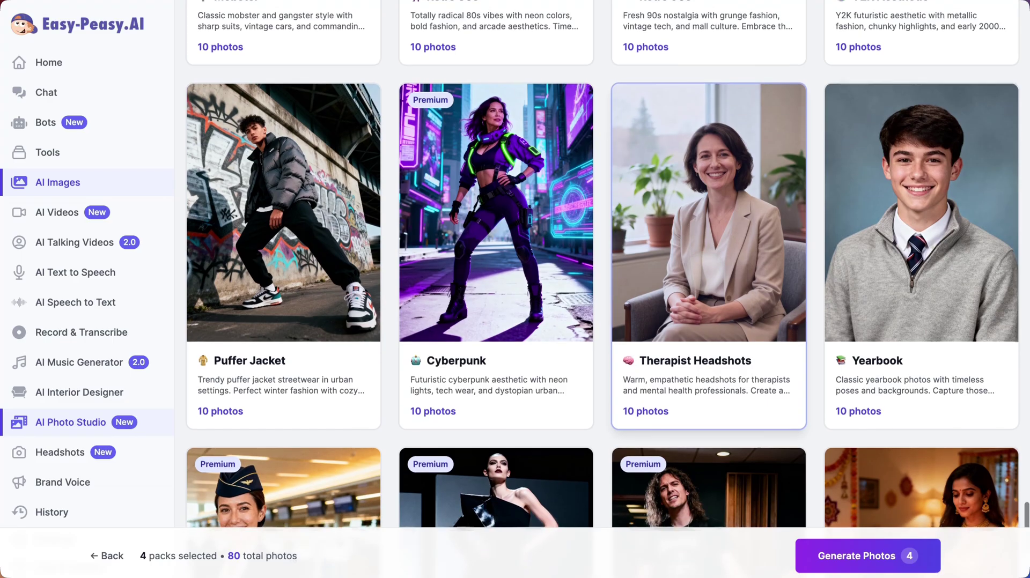
pyautogui.scroll(8, 707, 268)
pyautogui.scroll(2, 708, 268)
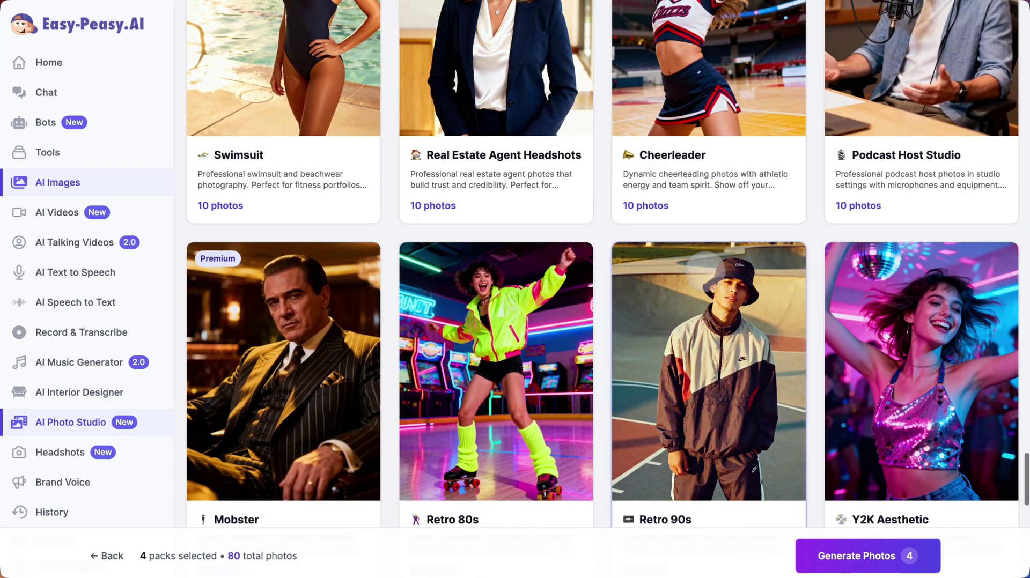
pyautogui.scroll(1, 705, 271)
pyautogui.click(705, 268)
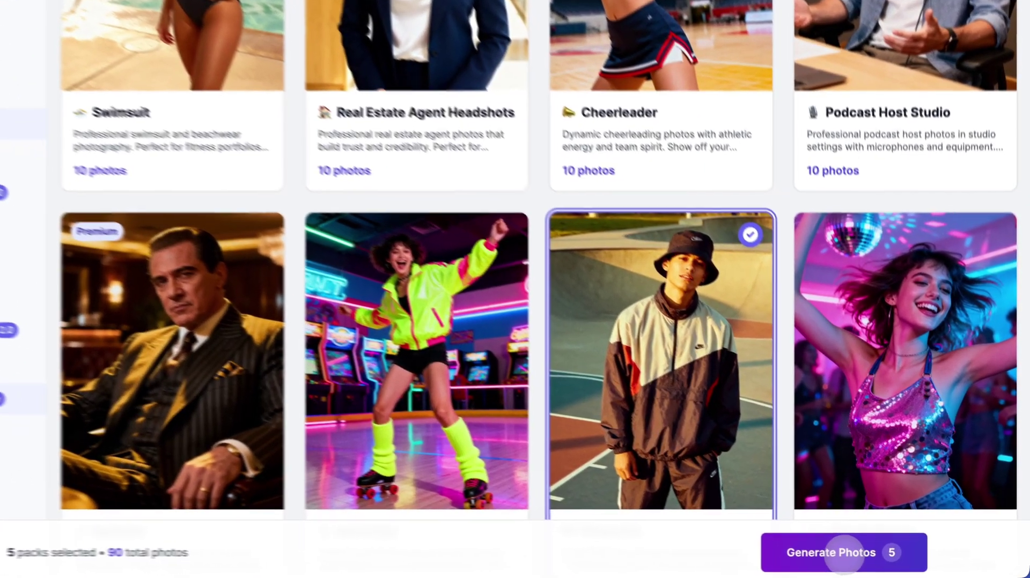
pyautogui.click(867, 557)
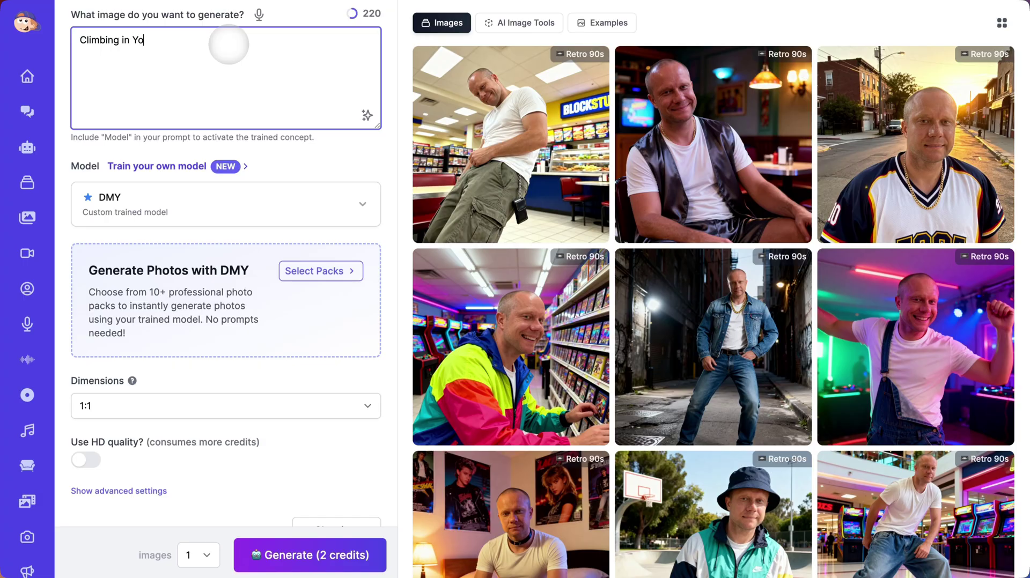
# - Complete the image prompt 'Climbing in Yosemite' for the DMY model
pyautogui.write('emite')
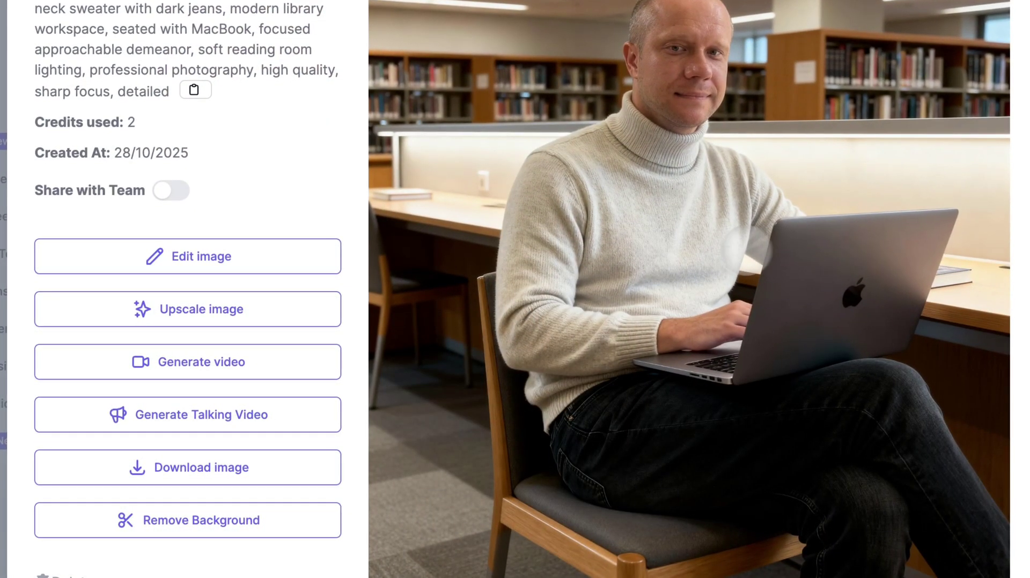
# - Write the talking-video script 'Hi everyone! Today I am going to show you how you can train your own digital twin!'
pyautogui.click(249, 416)
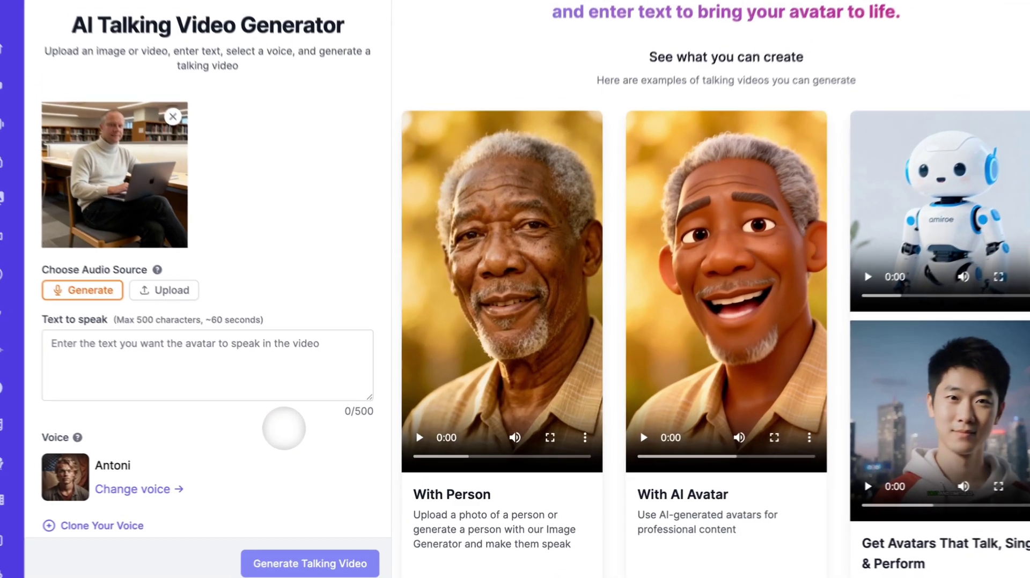
pyautogui.scroll(-5, 153, 358)
pyautogui.click(139, 323)
pyautogui.write('Hell')
pyautogui.press('BackSpace')
pyautogui.press('BackSpace')
pyautogui.press('BackSpace')
pyautogui.write('i everyone! Today')
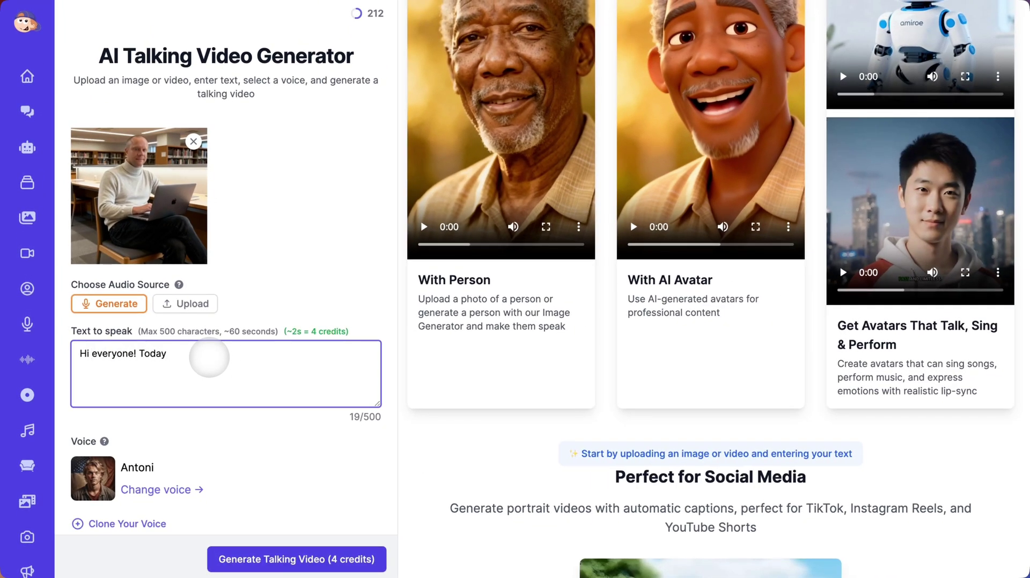
pyautogui.write(' I am going to show you how you can train your own dig')
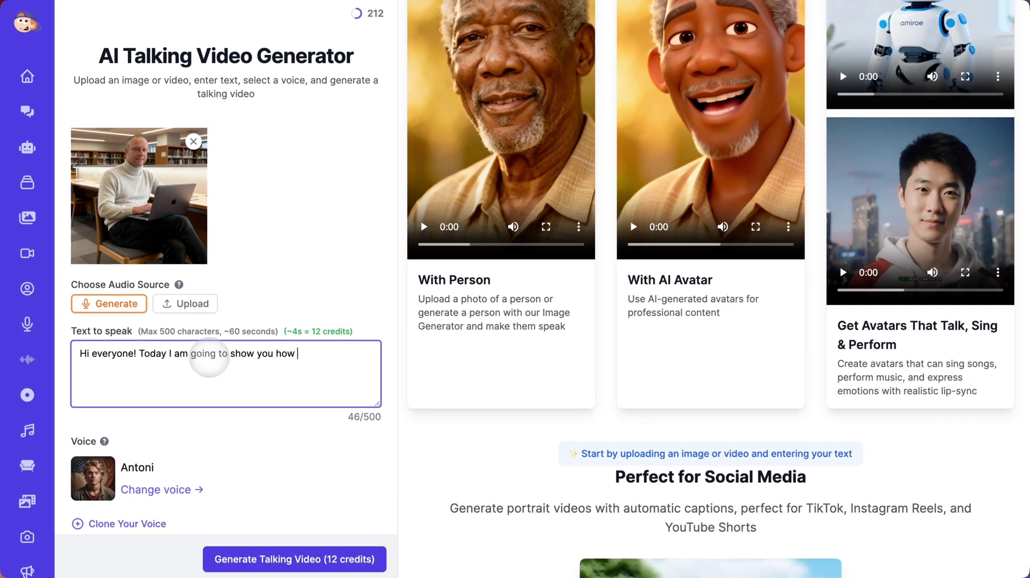
pyautogui.write('ital twin!')
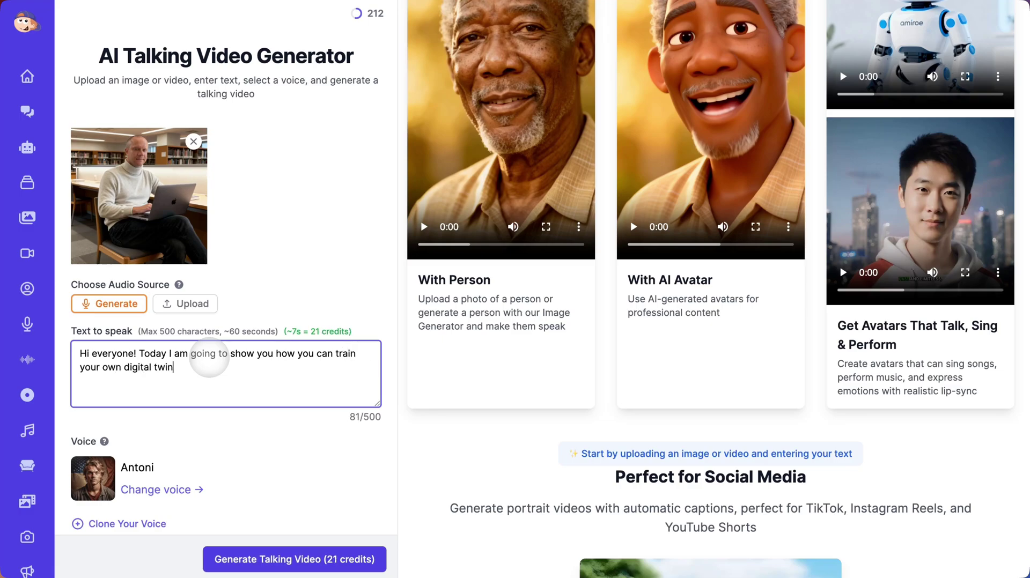
# - Choose Alex as the narration voice and generate the talking video
pyautogui.click(153, 489)
pyautogui.click(724, 161)
pyautogui.click(611, 317)
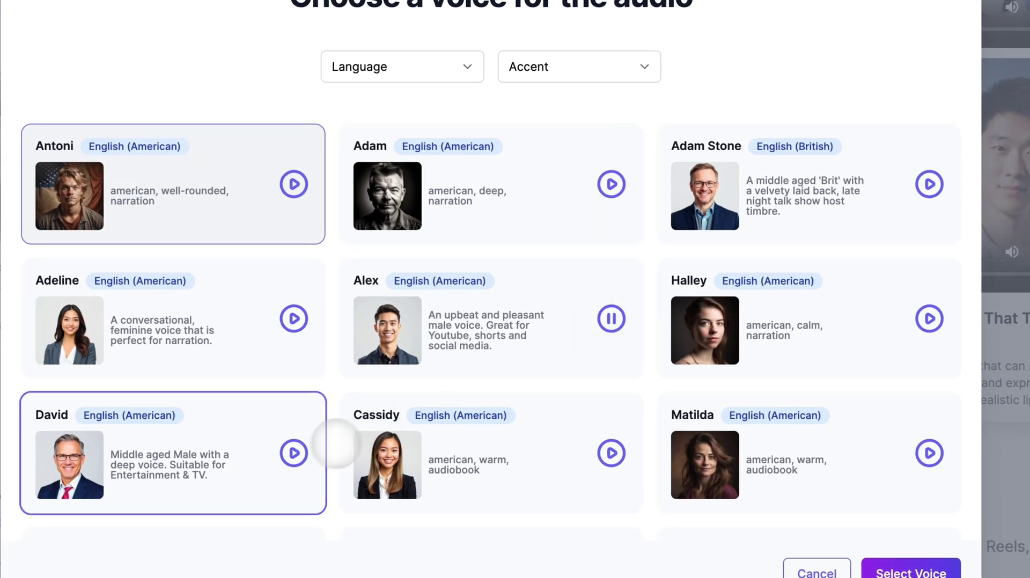
pyautogui.click(477, 291)
pyautogui.click(911, 571)
pyautogui.click(375, 554)
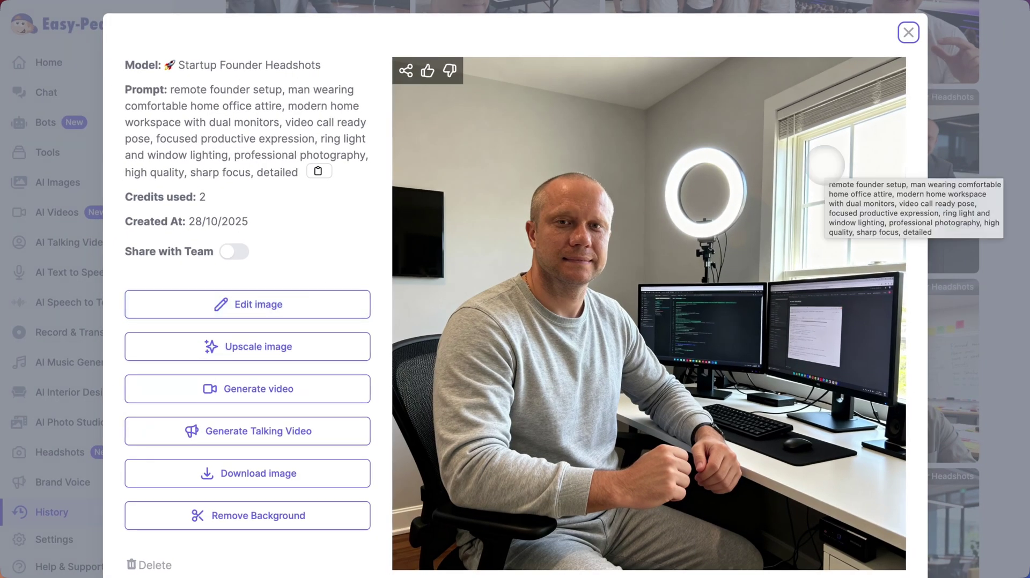
# - Start a video from the home-office photo, describing the motion 'He starts pro…'
pyautogui.click(335, 381)
pyautogui.scroll(-8, 537, 406)
pyautogui.click(452, 473)
pyautogui.write('He sta')
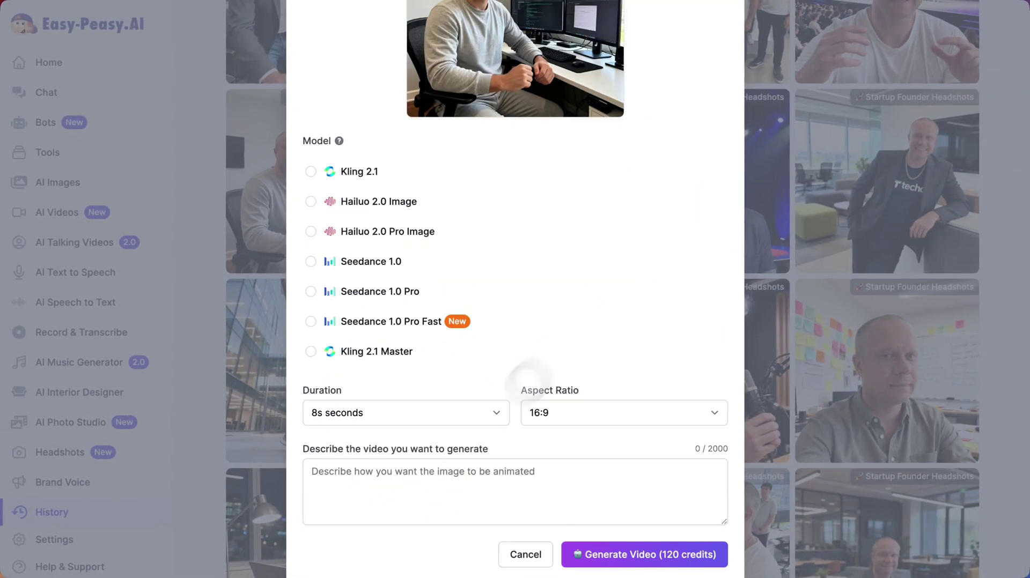
pyautogui.write('rts pro')
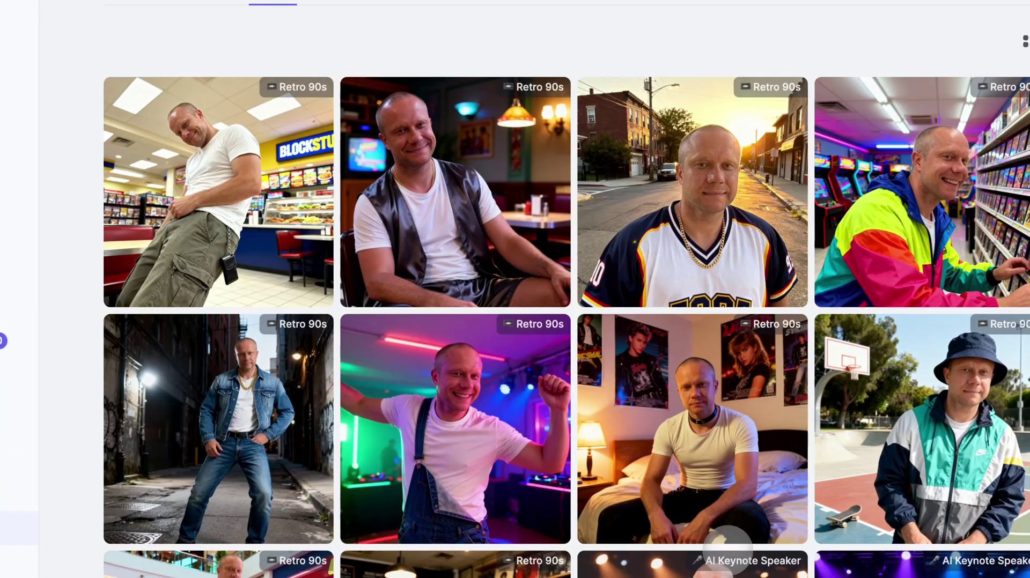
# - View the Transformation stage, office kitchen and beanbag photos' details in History
pyautogui.scroll(-10, 566, 290)
pyautogui.scroll(-5, 732, 546)
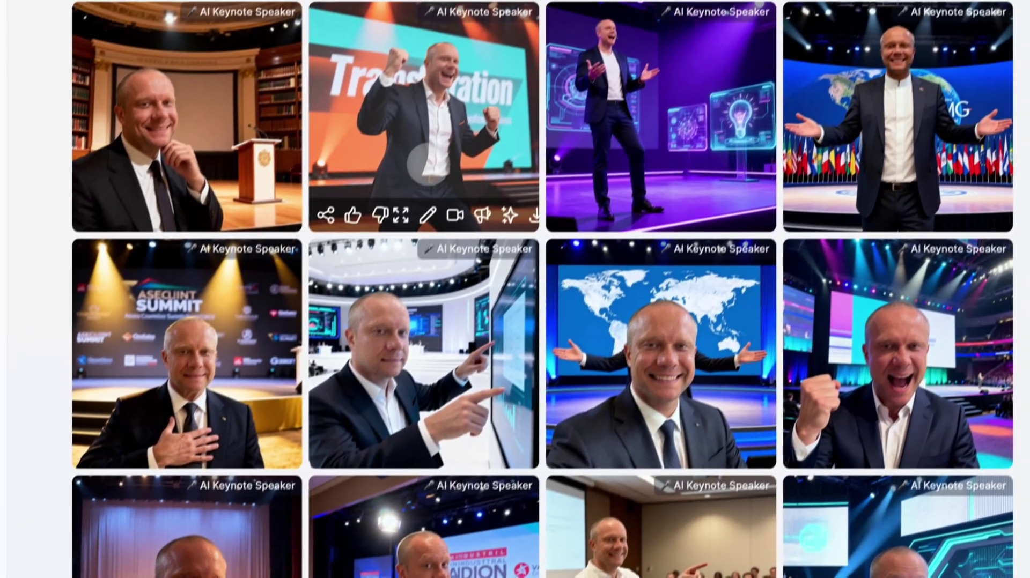
pyautogui.click(427, 162)
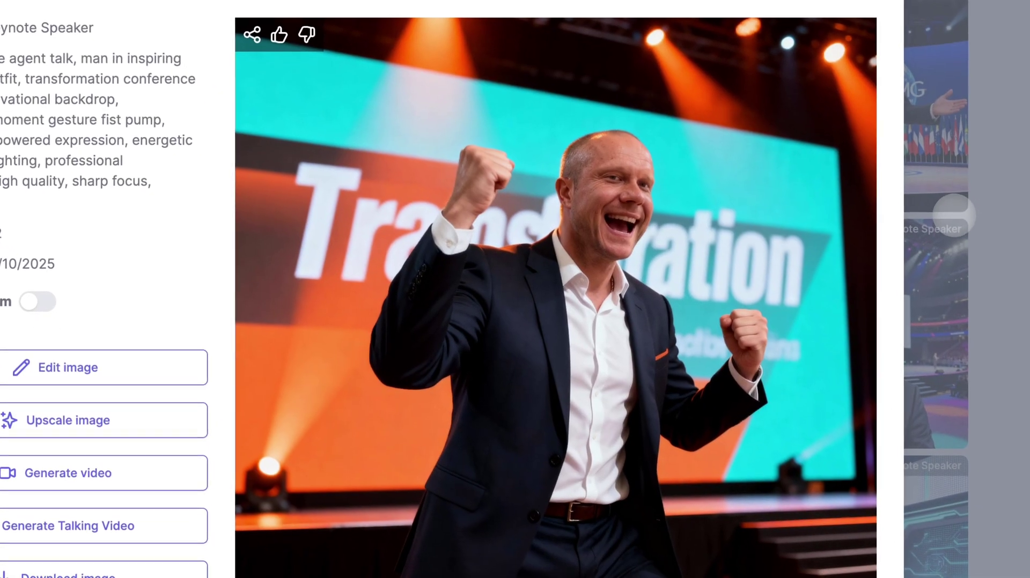
pyautogui.click(995, 235)
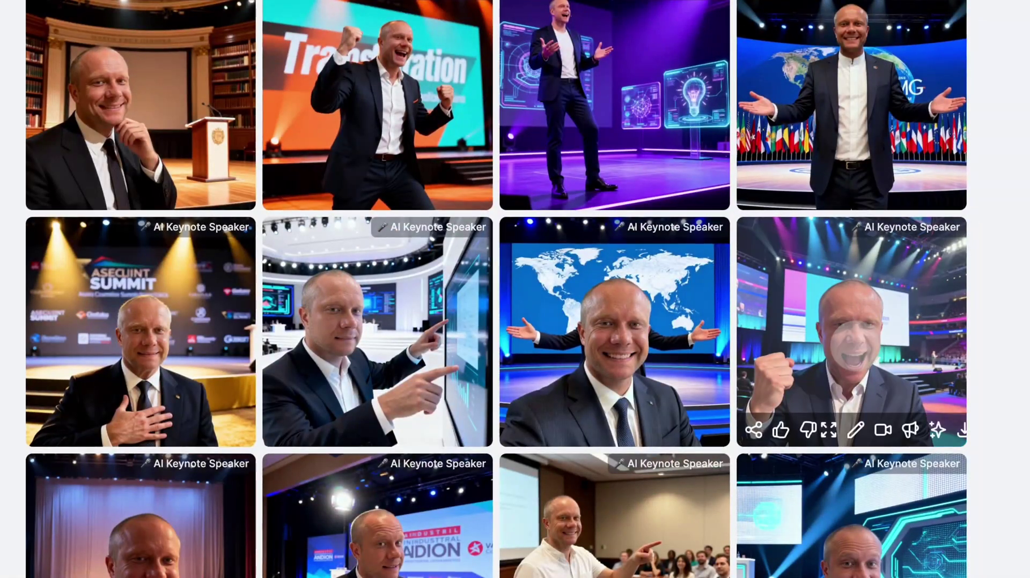
pyautogui.scroll(-8, 625, 361)
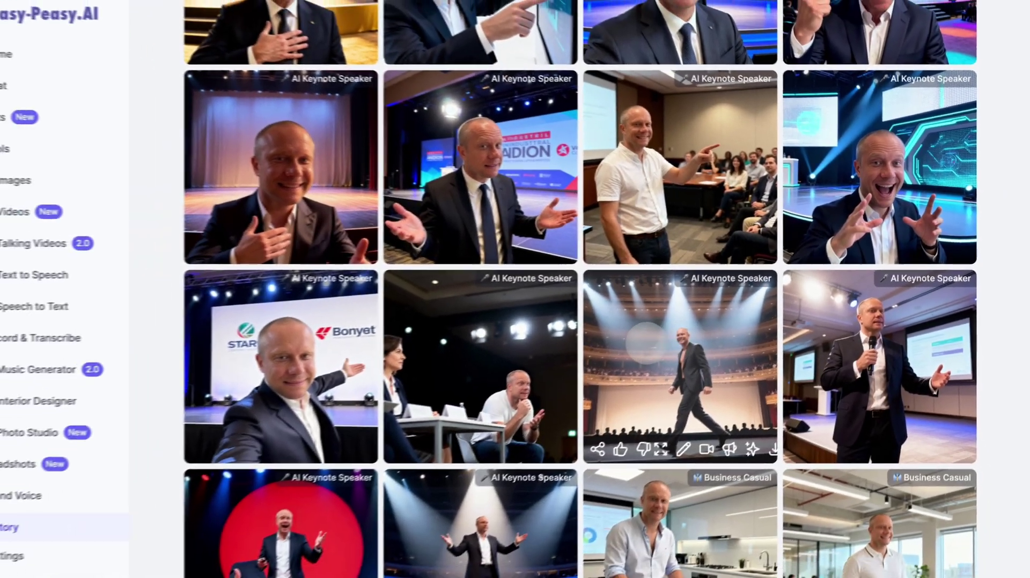
pyautogui.scroll(-5, 614, 394)
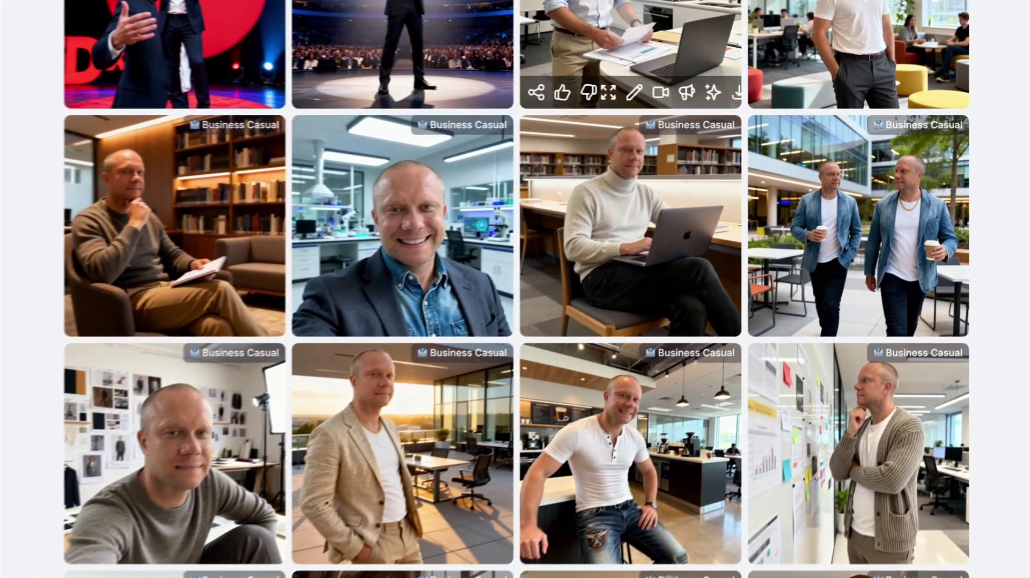
pyautogui.click(697, 53)
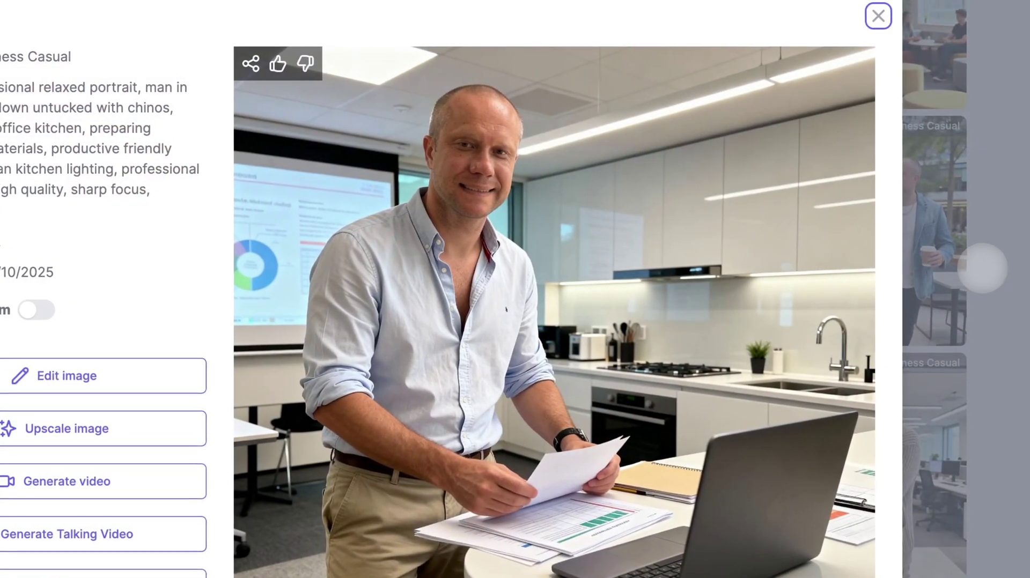
pyautogui.click(983, 268)
pyautogui.scroll(-6, 979, 268)
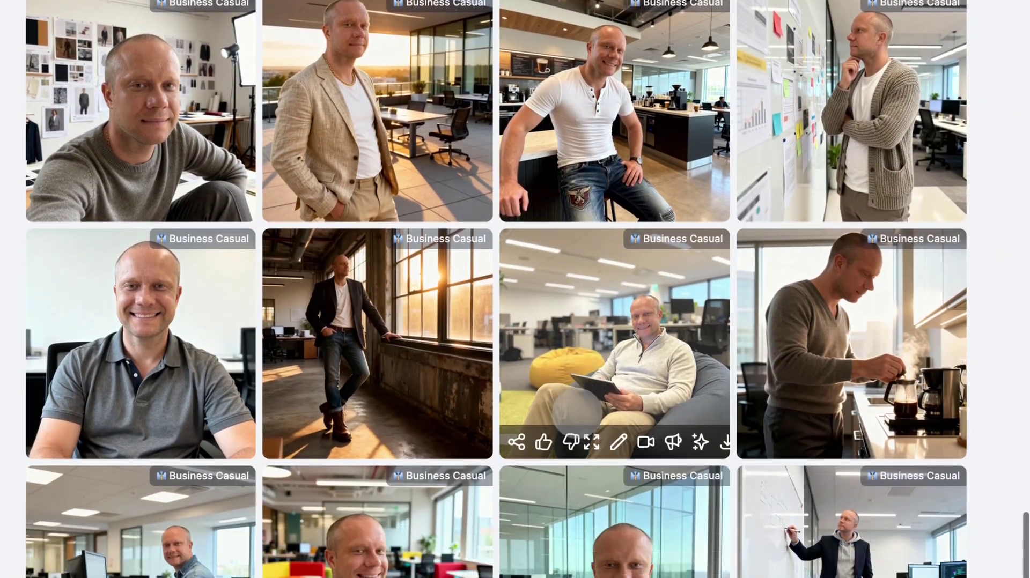
pyautogui.scroll(-2, 614, 375)
pyautogui.click(614, 257)
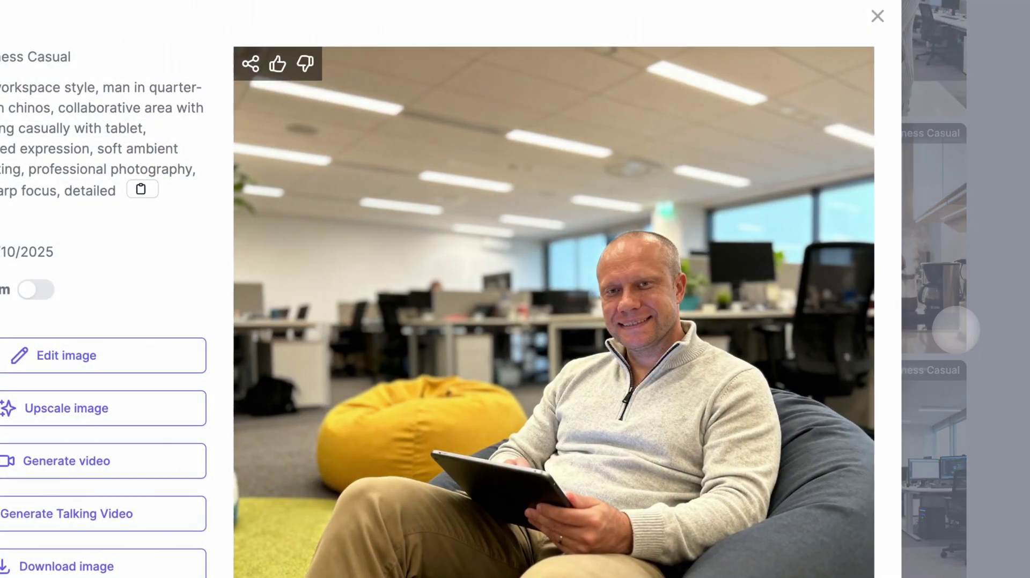
pyautogui.click(956, 330)
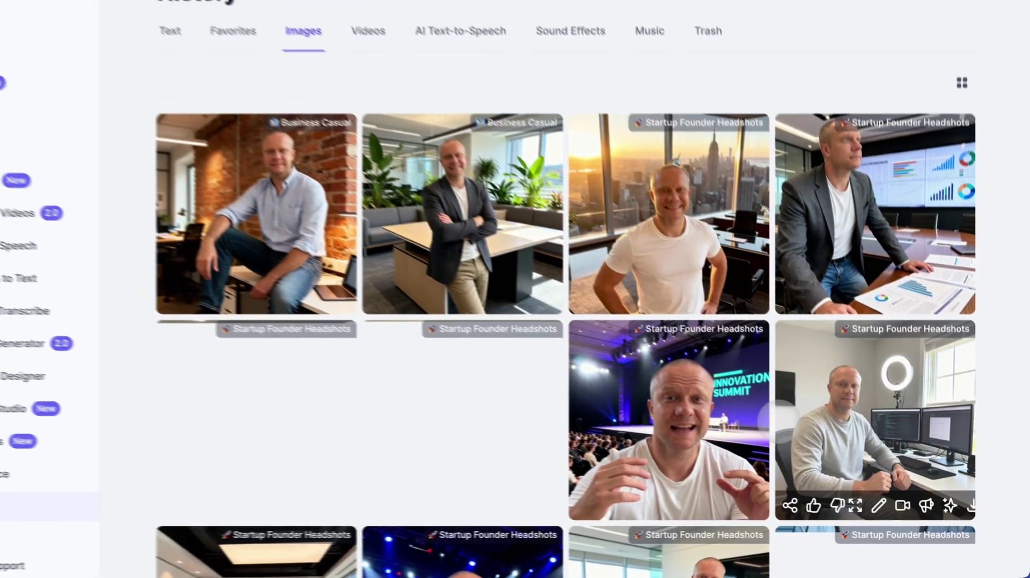
# - View the blazer, night-office, headphones, black-turtleneck and library reading photos' details
pyautogui.scroll(-8, 884, 300)
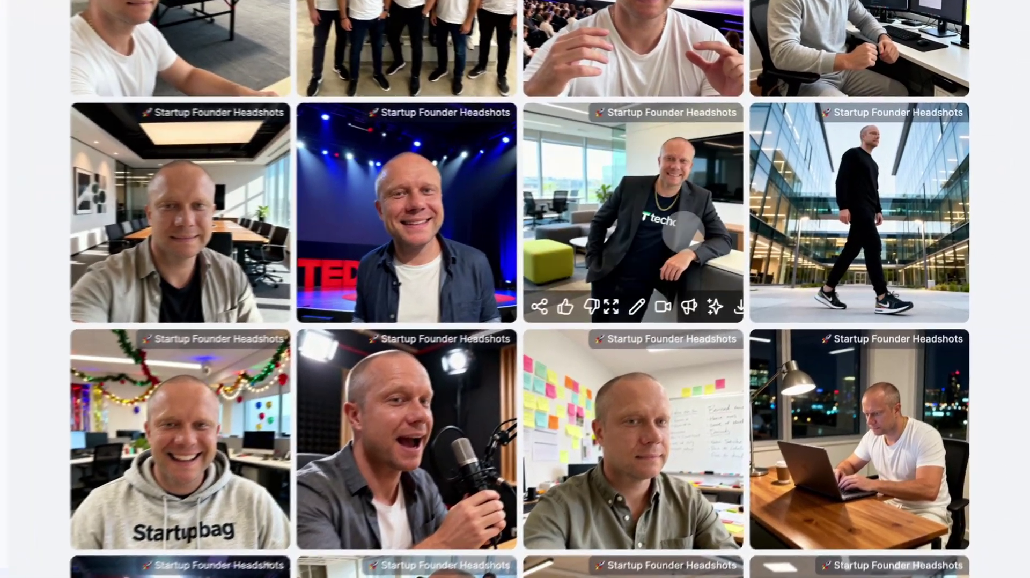
pyautogui.click(697, 215)
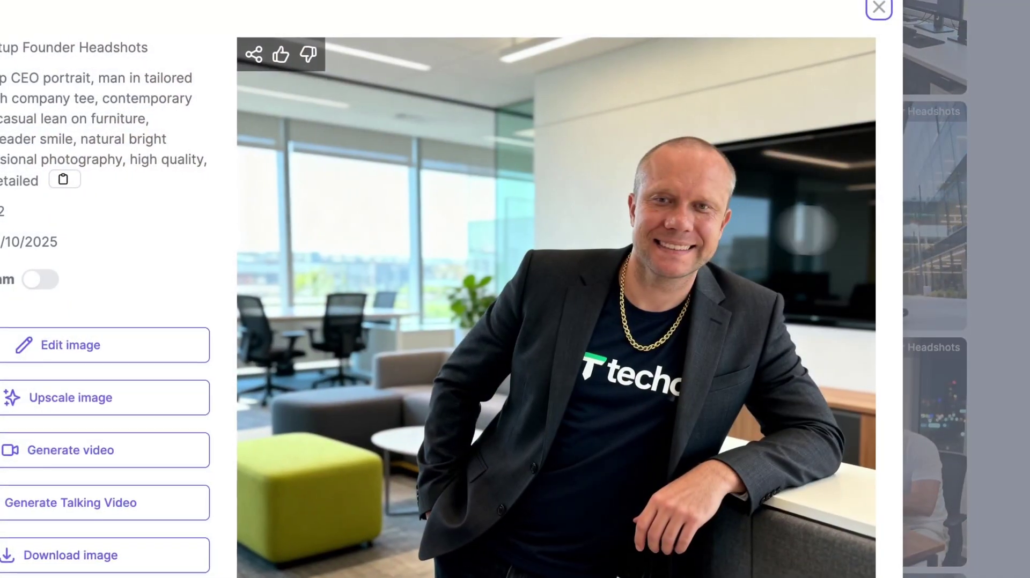
pyautogui.click(944, 242)
pyautogui.scroll(-4, 850, 368)
pyautogui.click(850, 173)
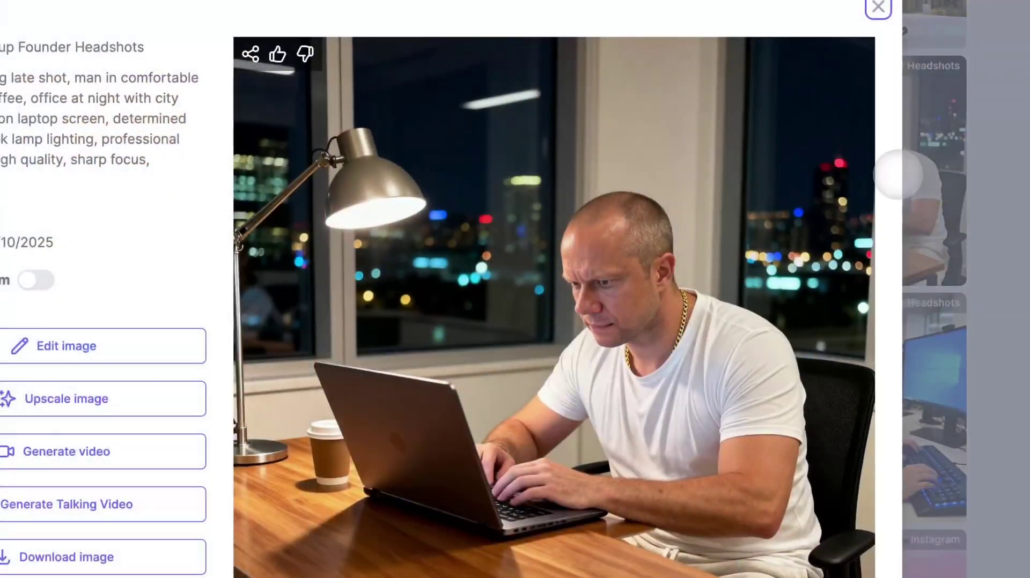
pyautogui.click(950, 221)
pyautogui.scroll(-2, 950, 221)
pyautogui.click(880, 254)
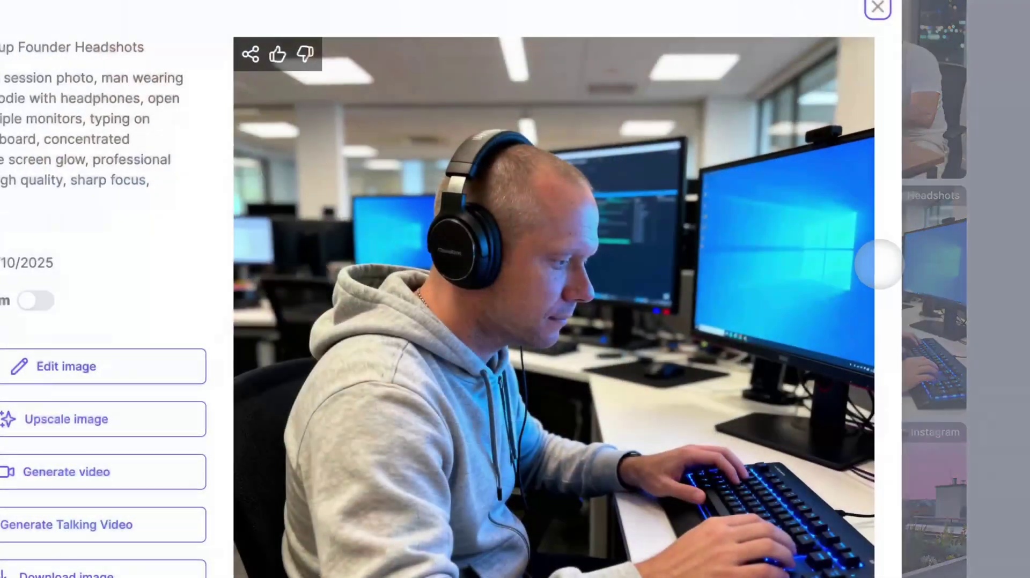
pyautogui.click(956, 285)
pyautogui.scroll(-5, 958, 286)
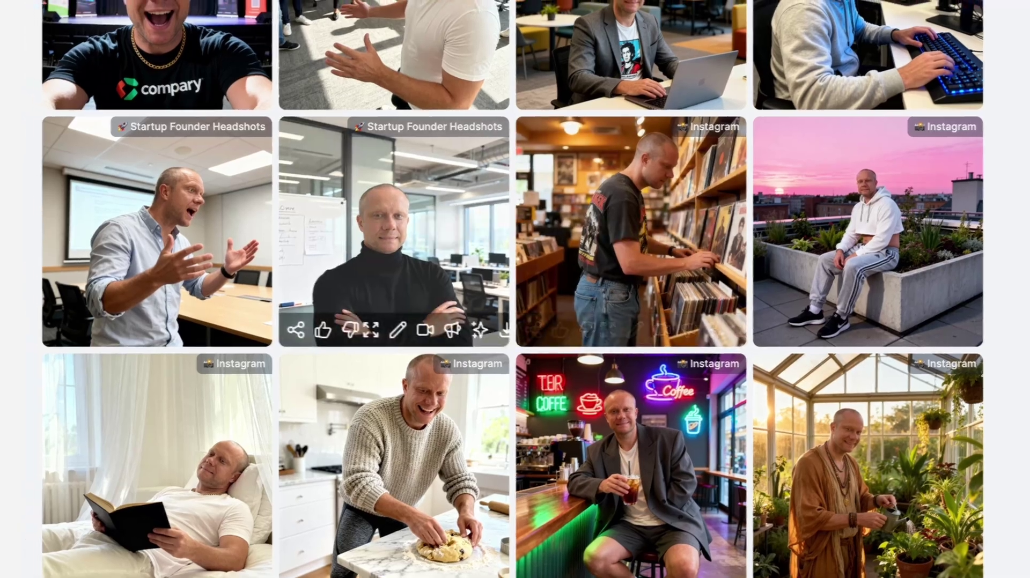
pyautogui.click(377, 225)
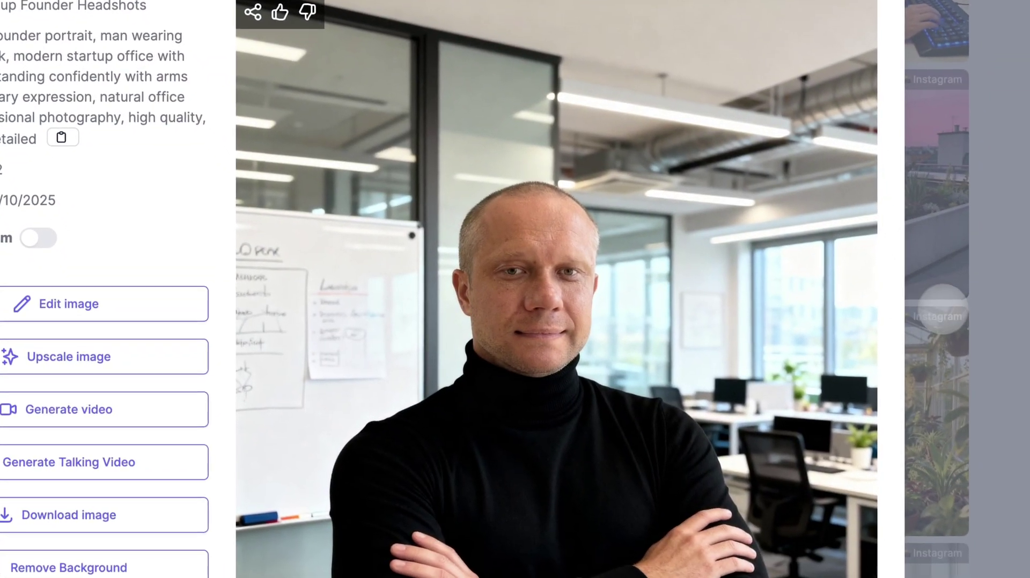
pyautogui.click(942, 308)
pyautogui.scroll(-10, 949, 314)
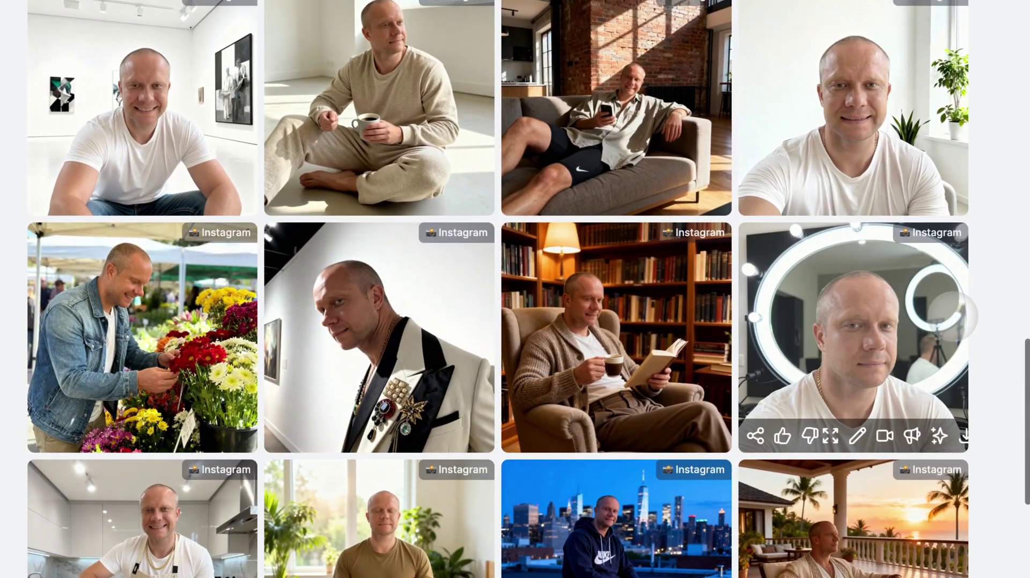
pyautogui.click(693, 317)
pyautogui.click(934, 306)
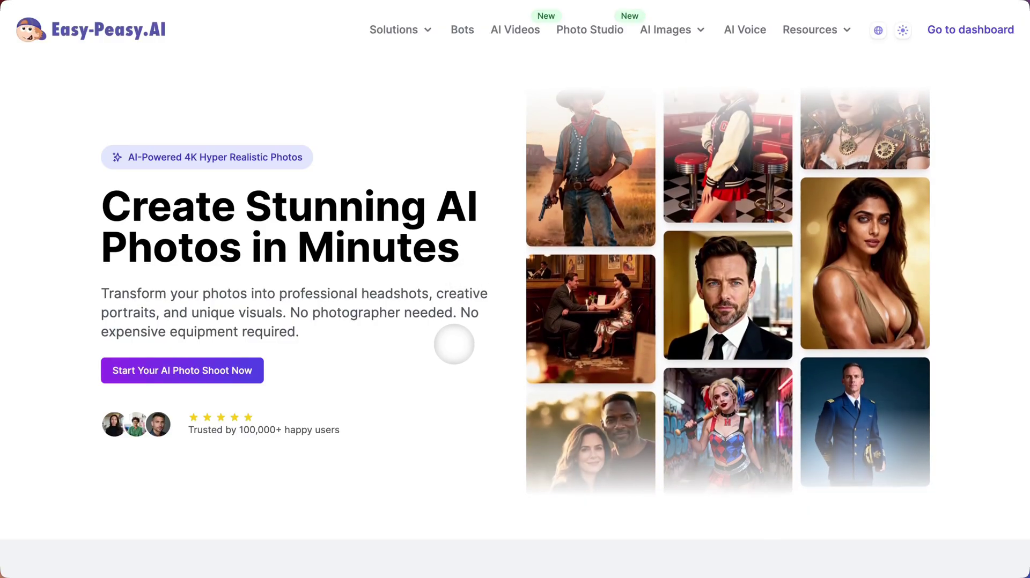
# - Scroll to the Product, AI Influencer Models and Your Own AI Avatar Videos cards
pyautogui.scroll(-15, 453, 343)
pyautogui.scroll(-15, 454, 344)
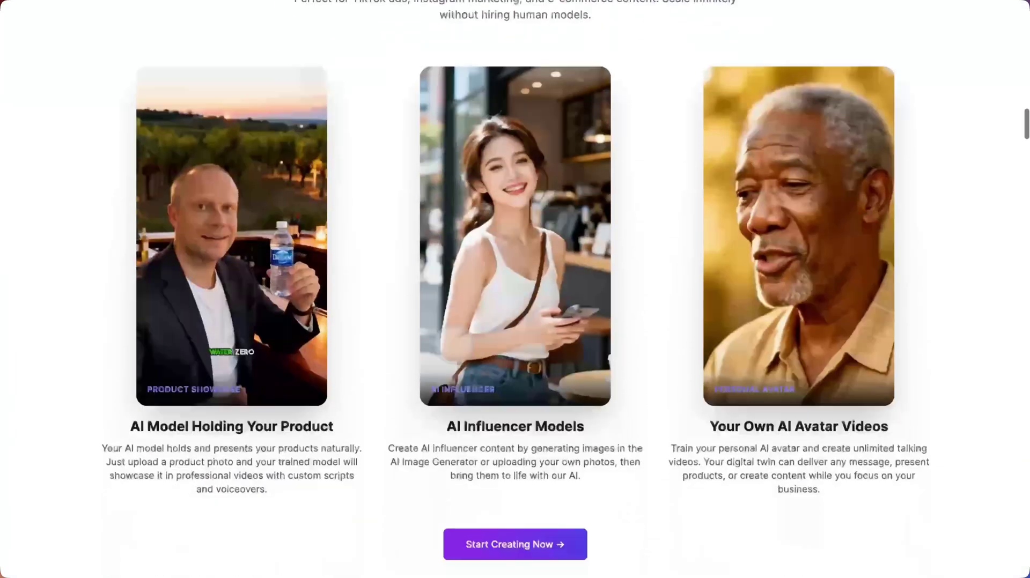